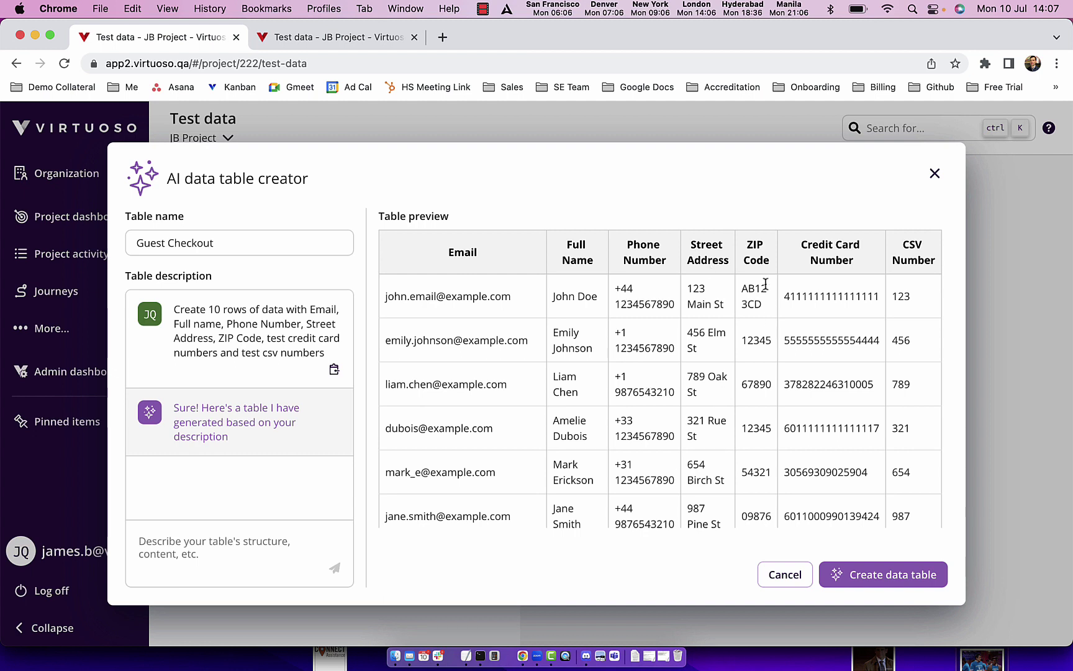
# Step: Create a journey data table and select Guest Checkout as the journey's table
pyautogui.click(893, 584)
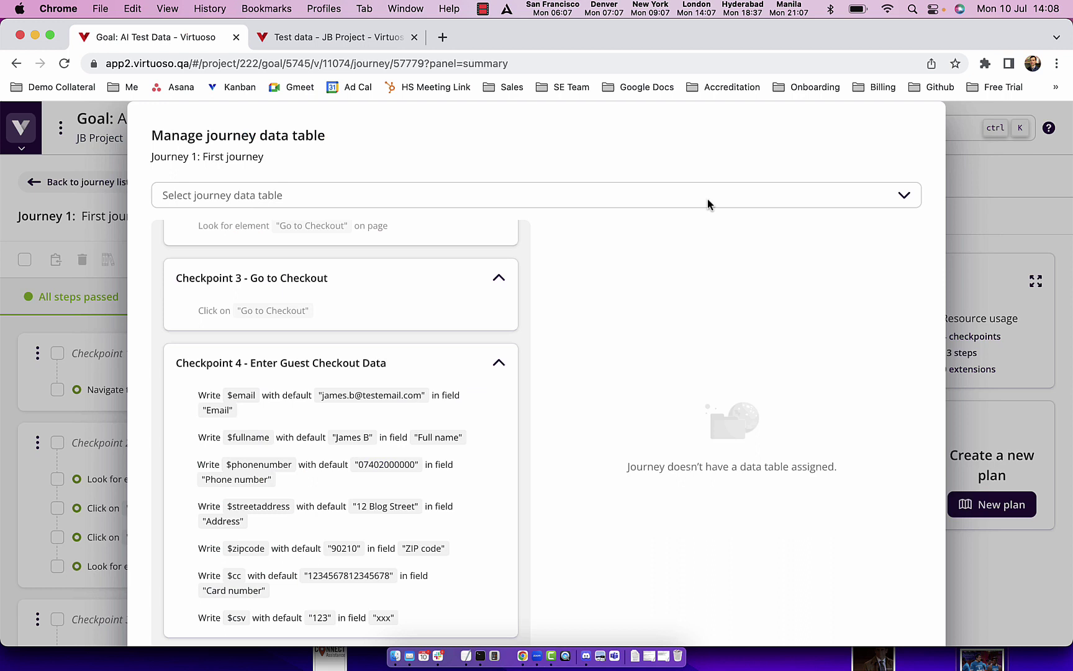
pyautogui.click(581, 196)
pyautogui.click(264, 283)
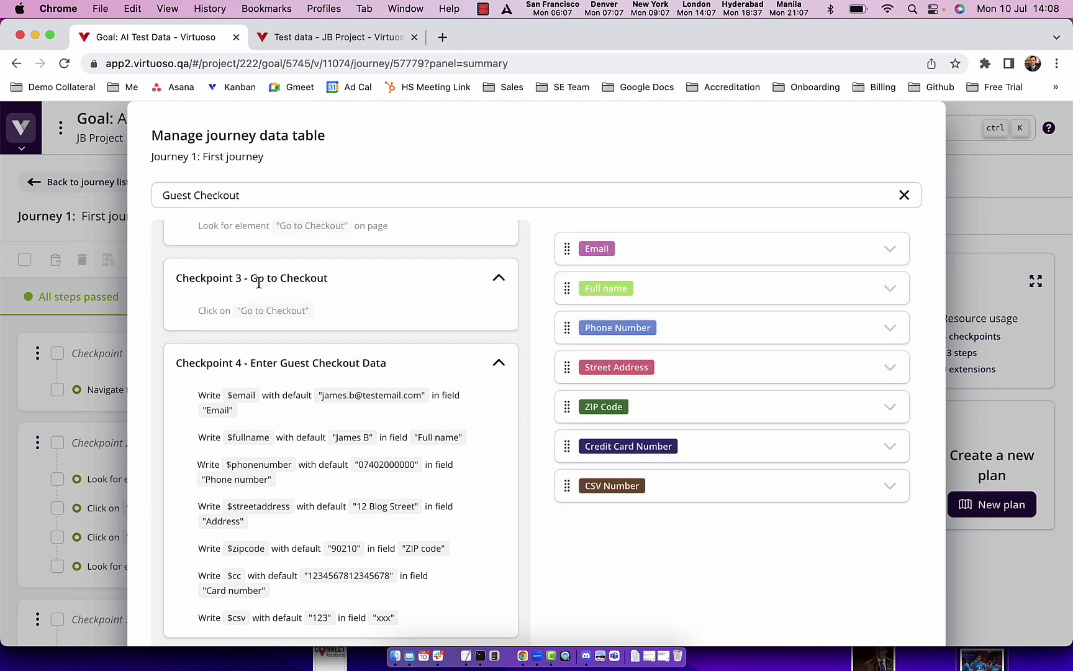
# Step: Map Email, Full name, Phone Number, Street Address, ZIP, Credit Card and CSV columns to their $ write steps
pyautogui.moveTo(596, 179); pyautogui.dragTo(468, 330)
pyautogui.moveTo(599, 209); pyautogui.dragTo(463, 362)
pyautogui.moveTo(636, 261); pyautogui.dragTo(469, 413)
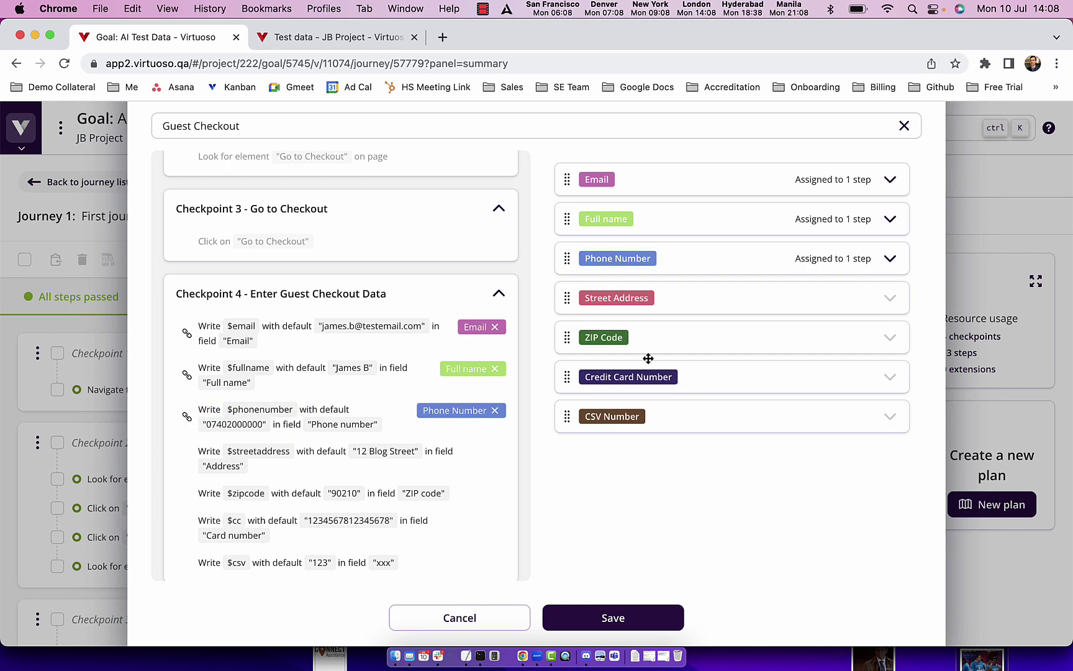
pyautogui.moveTo(624, 298); pyautogui.dragTo(486, 461)
pyautogui.moveTo(612, 336); pyautogui.dragTo(497, 490)
pyautogui.moveTo(614, 376); pyautogui.dragTo(440, 546)
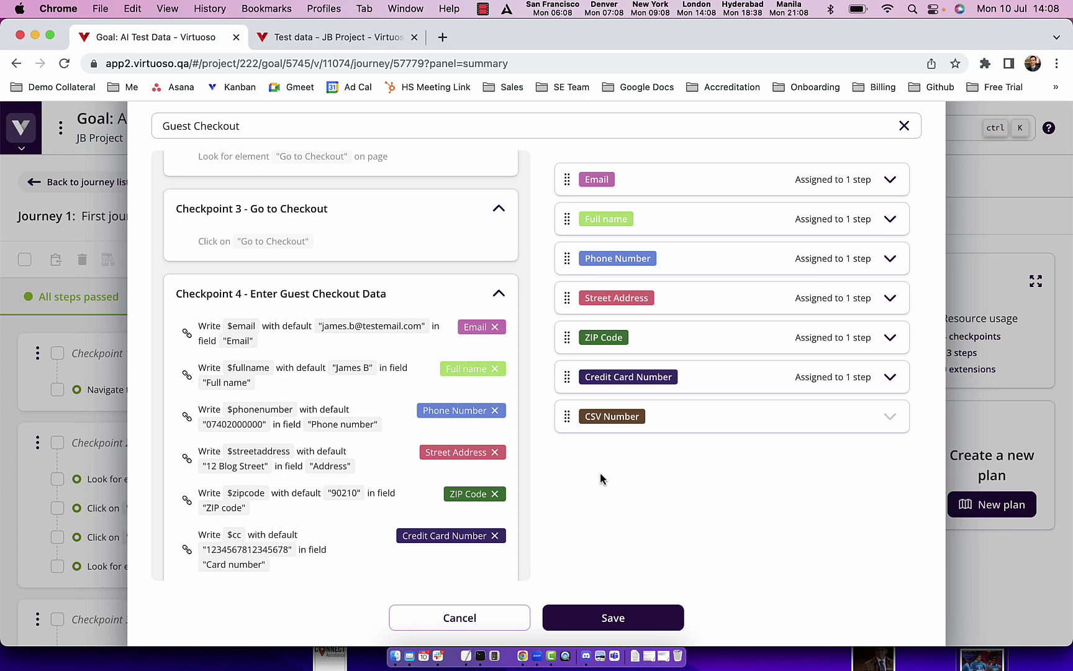
pyautogui.scroll(-2, 422, 481)
pyautogui.moveTo(612, 416); pyautogui.dragTo(466, 546)
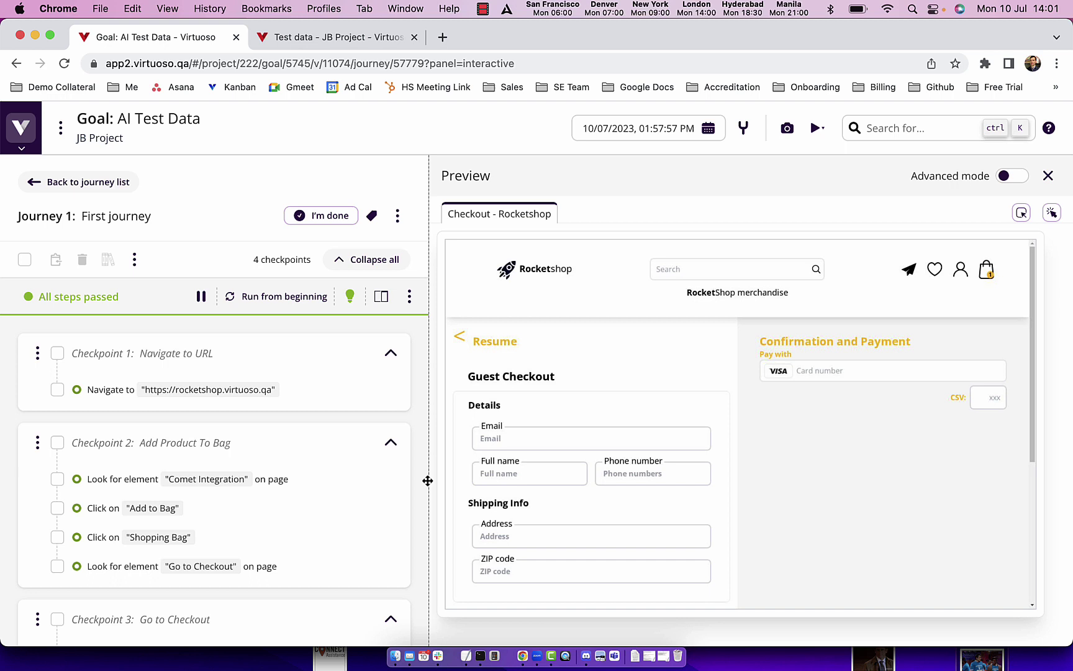
# Step: View screenshots for Navigate to URL, Comet Integration lookup, and Add to Bag (before interaction)
pyautogui.moveTo(111, 393)
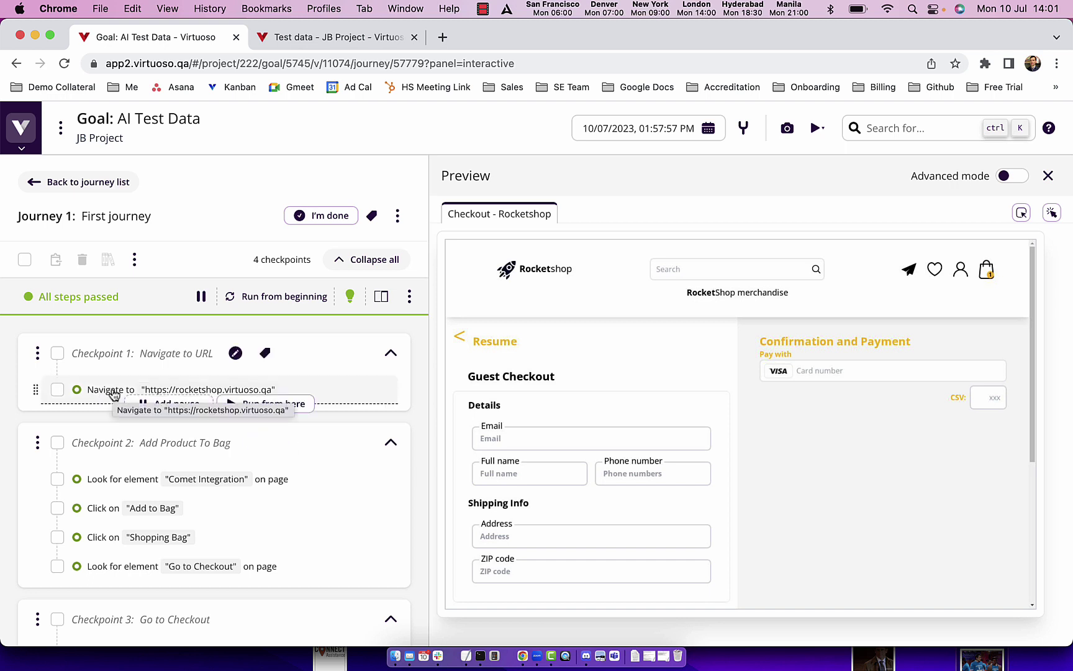
pyautogui.click(113, 393)
pyautogui.click(563, 228)
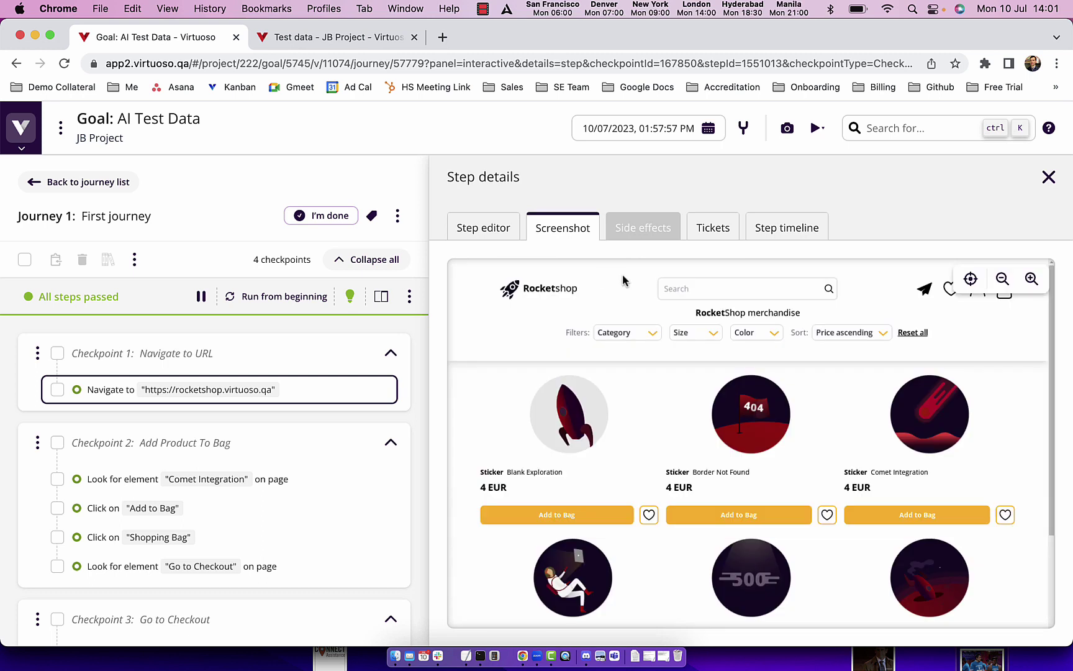
pyautogui.click(118, 478)
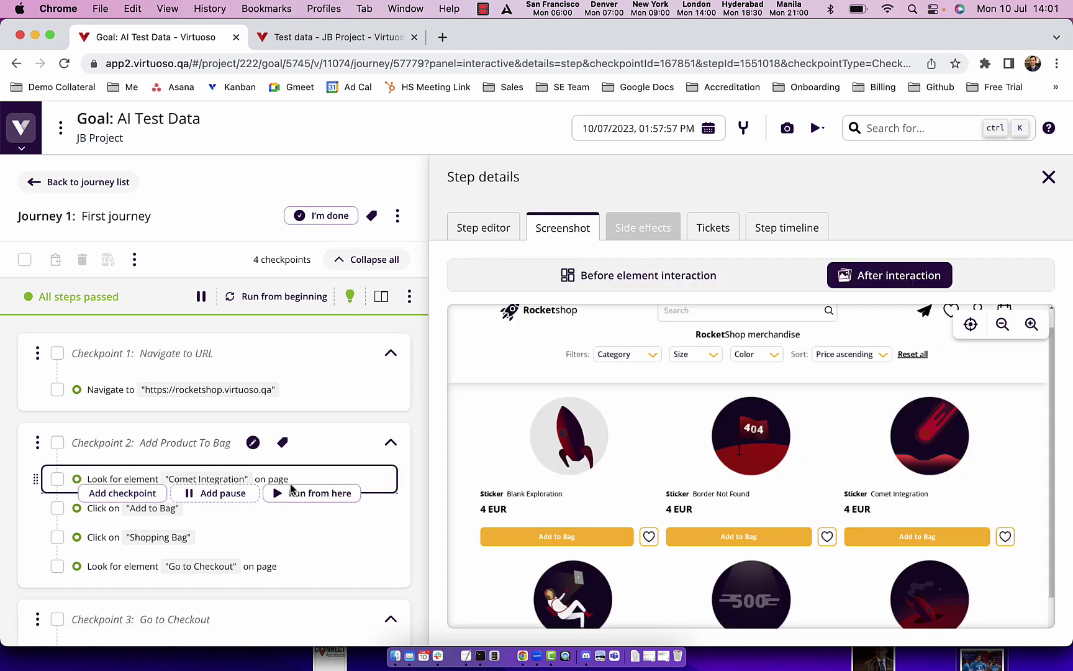
pyautogui.click(163, 508)
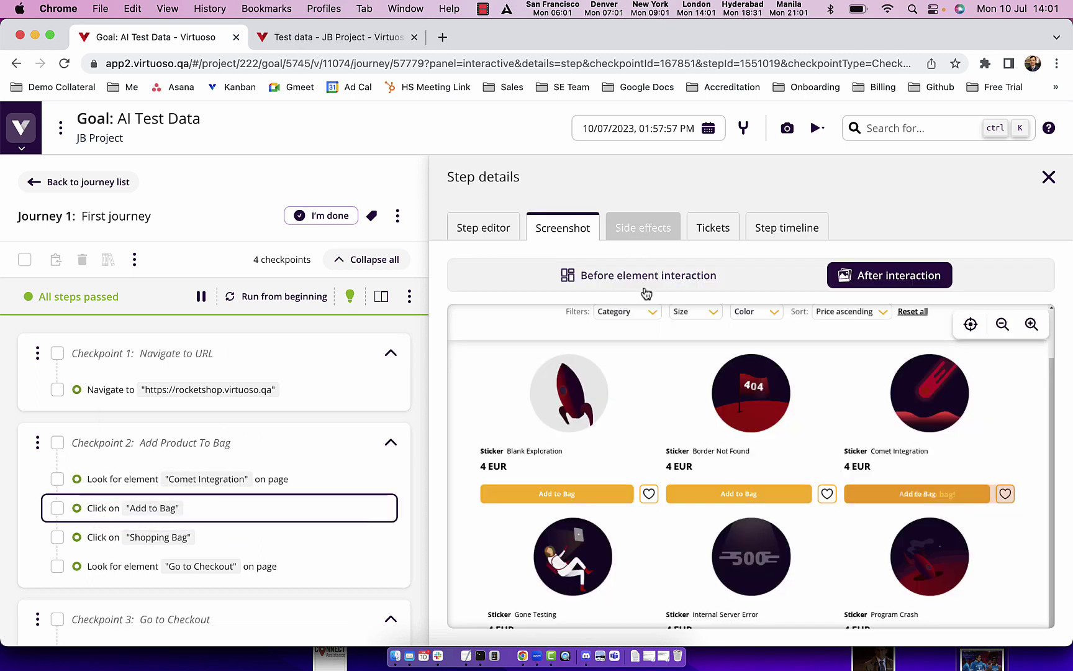
pyautogui.click(645, 288)
pyautogui.scroll(-3, 256, 436)
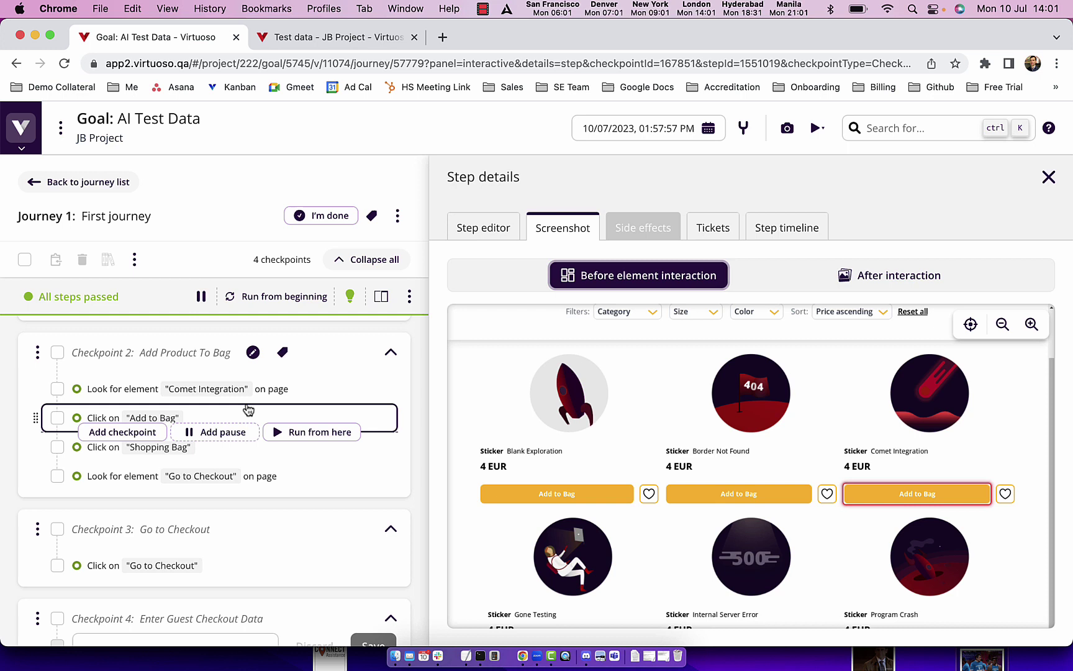
# Step: View screenshots for Shopping Bag, Go to Checkout lookup, and Go to Checkout click (after interaction)
pyautogui.click(242, 447)
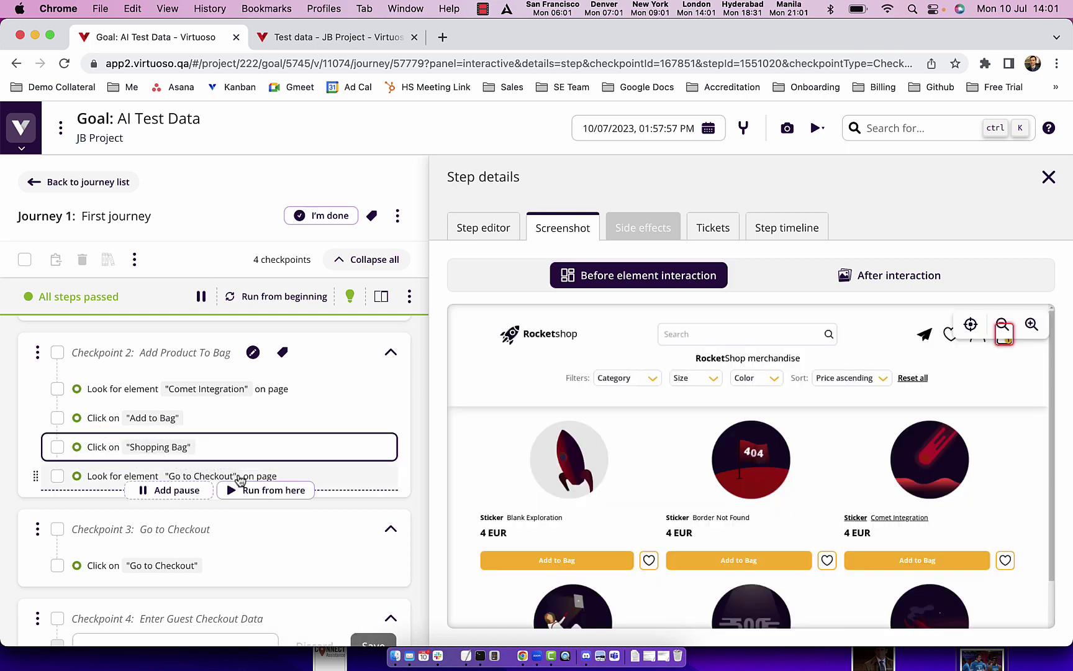
pyautogui.click(242, 477)
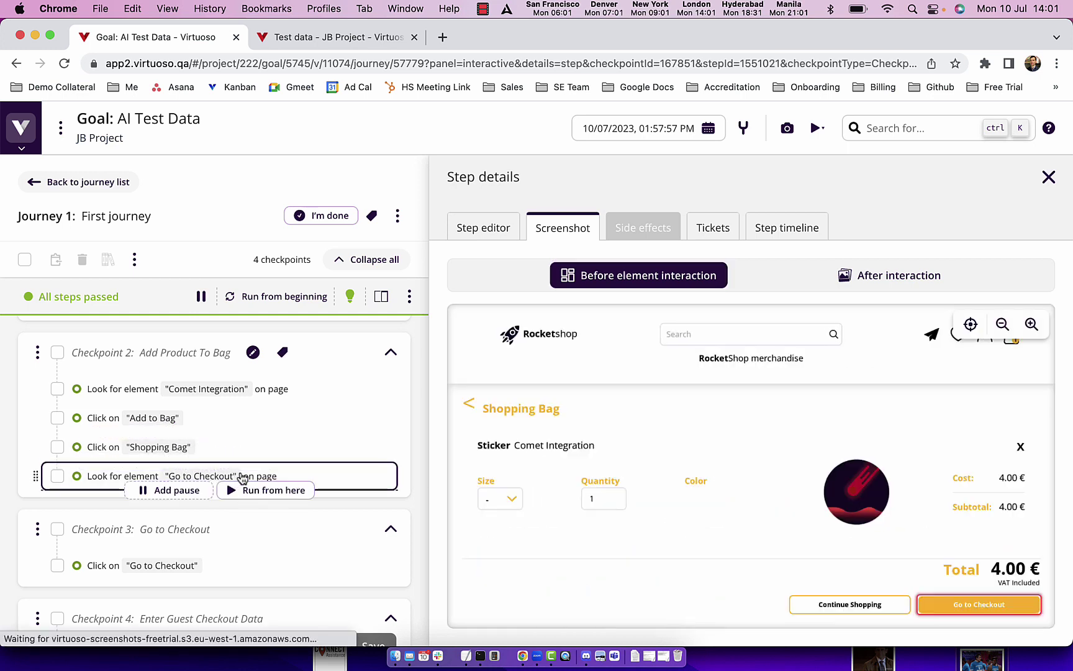
pyautogui.click(190, 565)
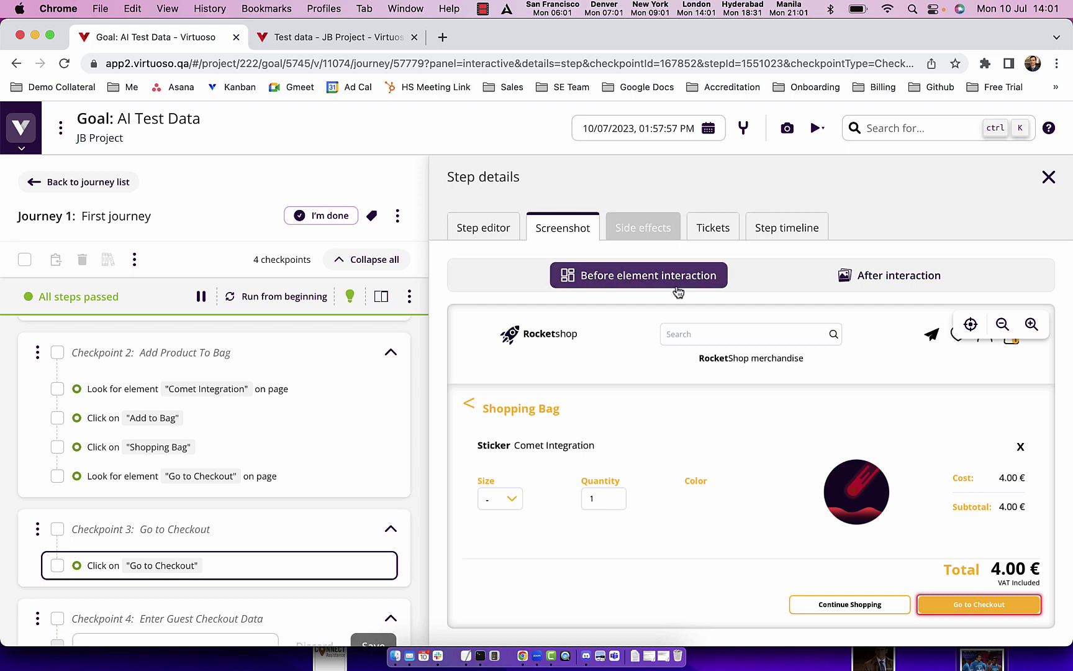
pyautogui.click(894, 276)
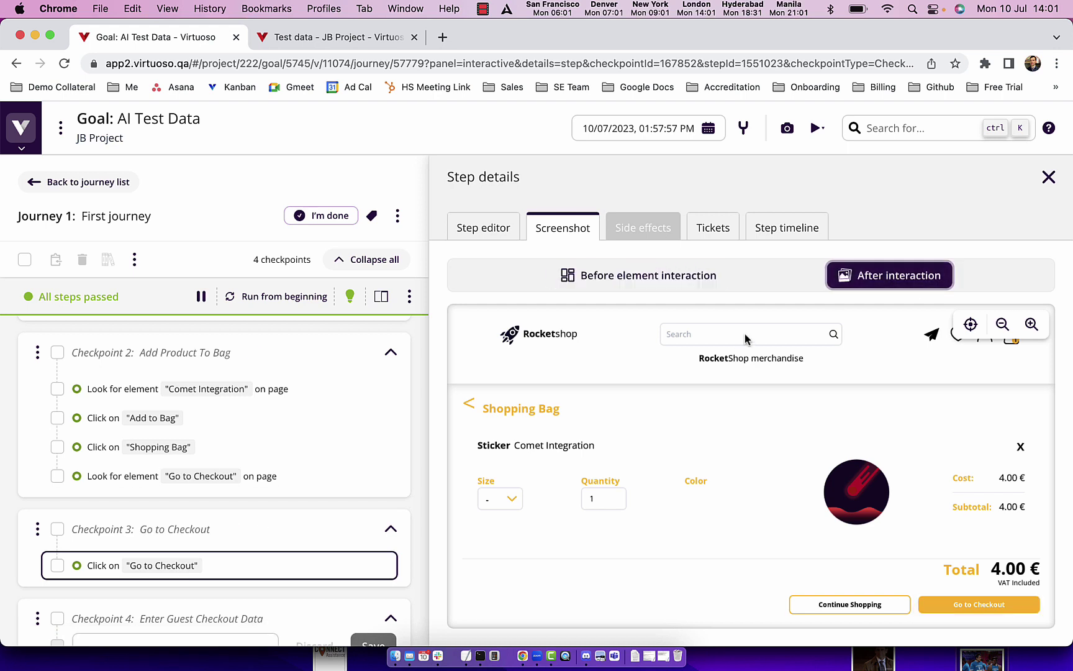
# Step: Close step details to return to the live preview and scroll to Checkpoint 4
pyautogui.click(381, 296)
pyautogui.scroll(-3, 348, 497)
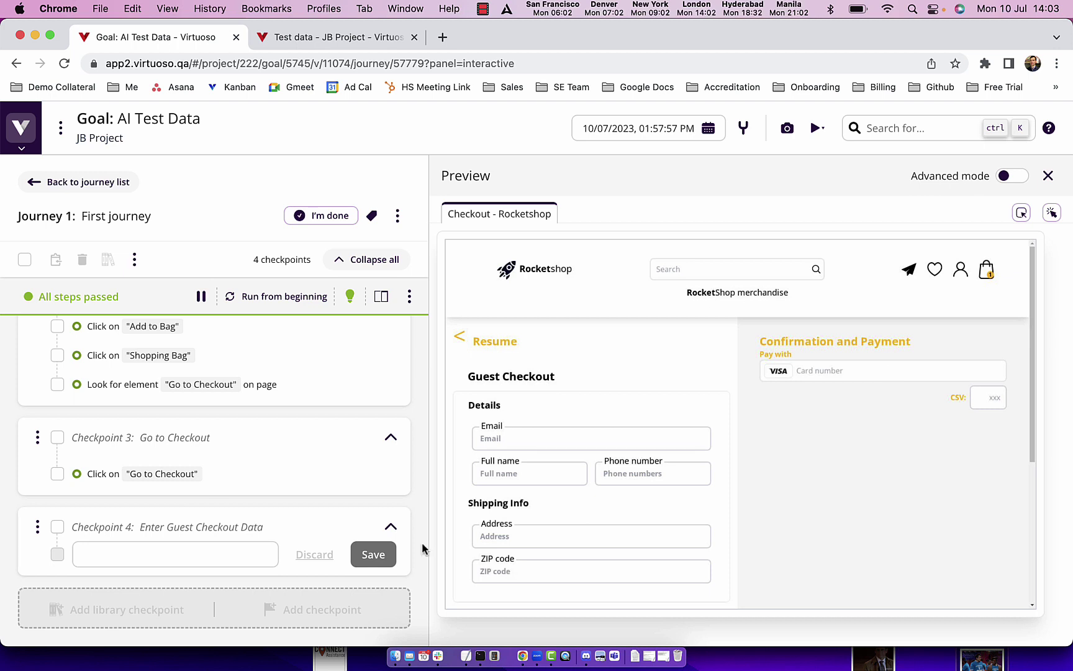
# Step: Add a Checkpoint 4 step writing $email with a default test e-mail address into 'Email'
pyautogui.click(111, 545)
pyautogui.write('Wri')
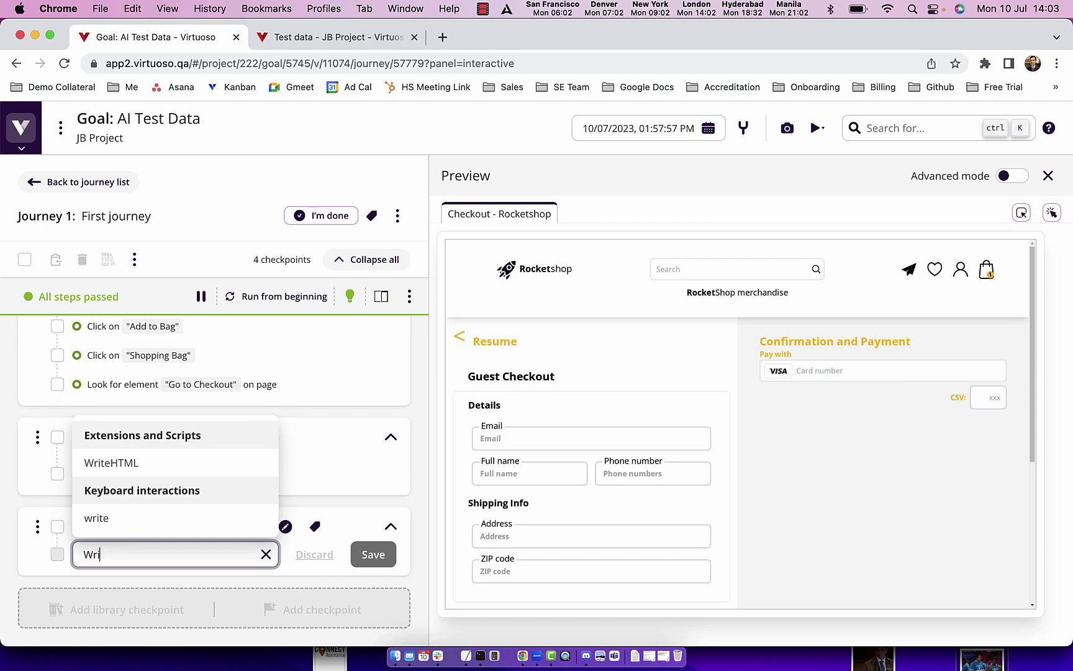
pyautogui.write('te $email')
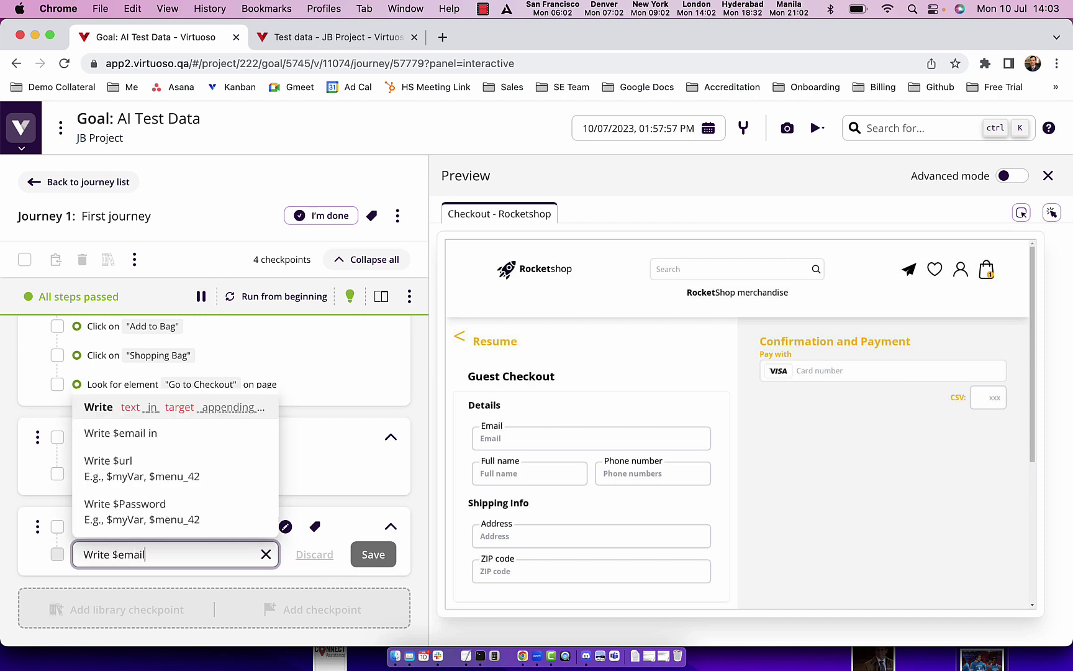
pyautogui.write(' with default "james.b@')
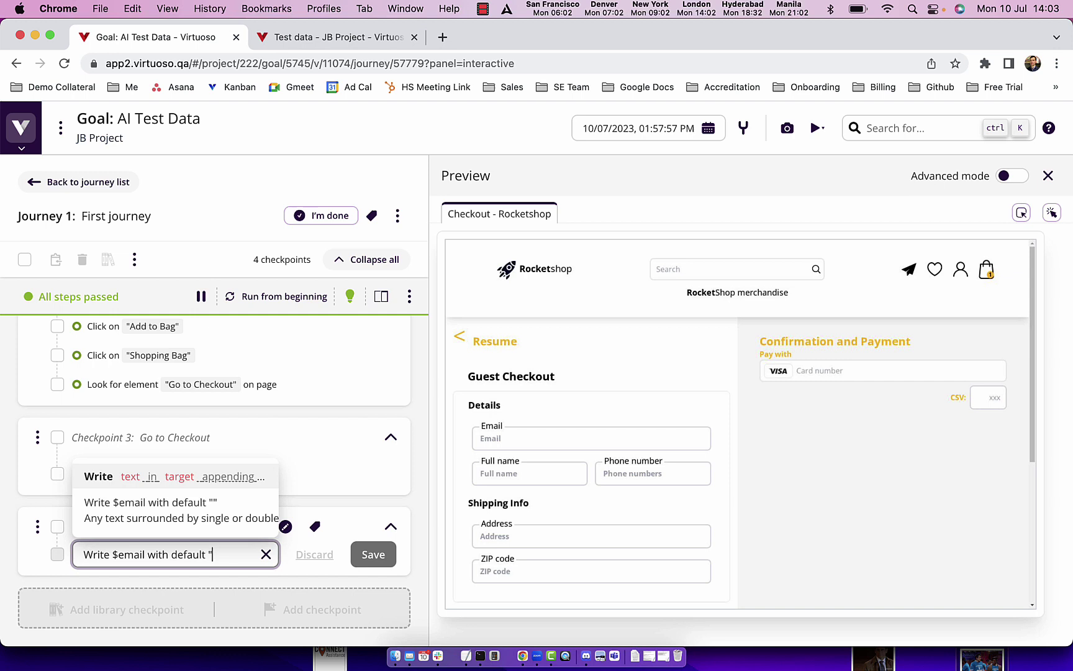
pyautogui.write('testem')
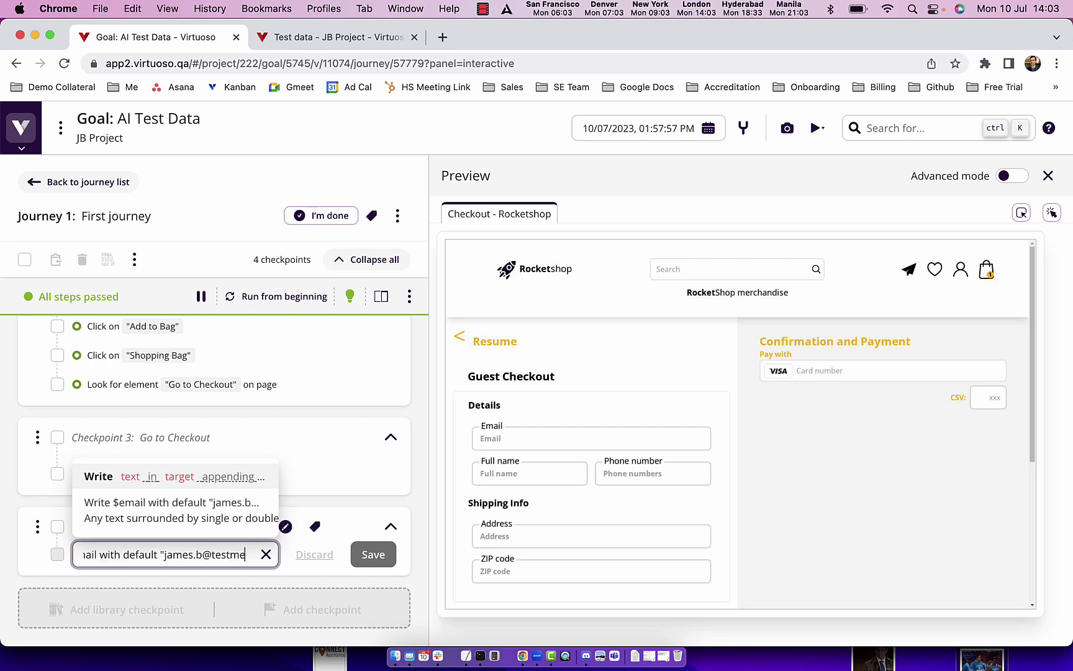
pyautogui.write('ail')
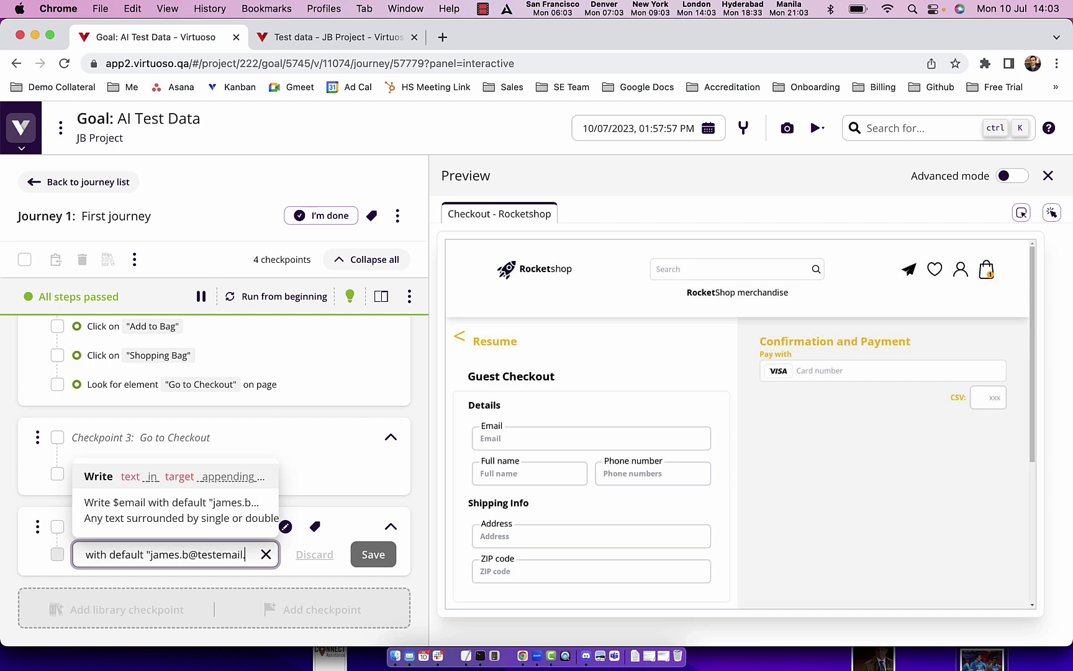
pyautogui.write('.com" in \'Ema')
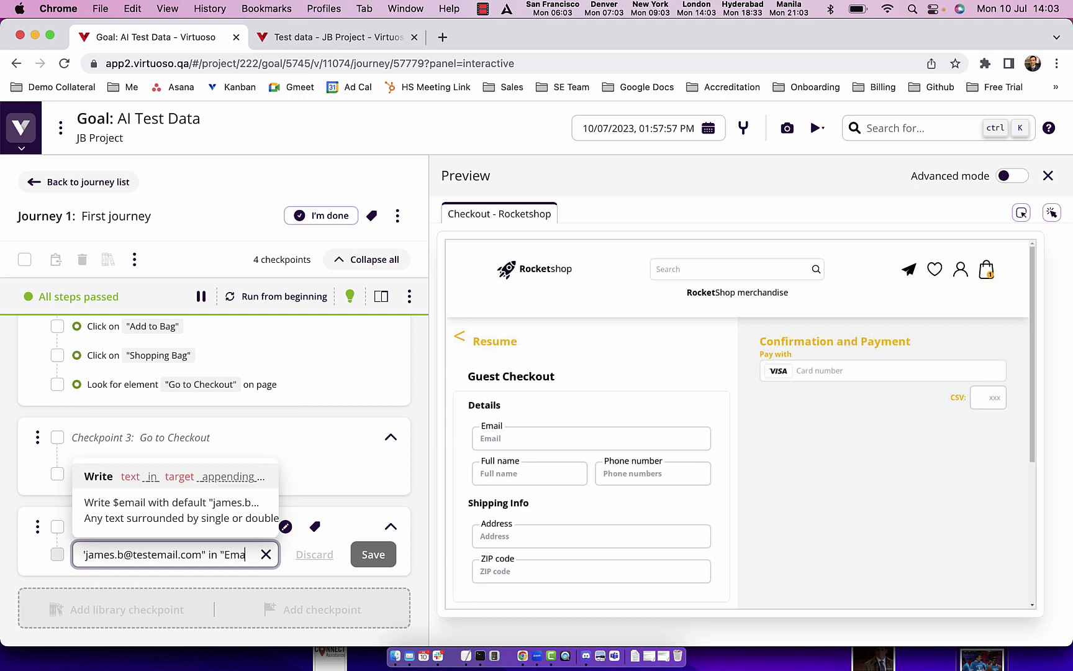
pyautogui.write('il"')
pyautogui.press('Return')
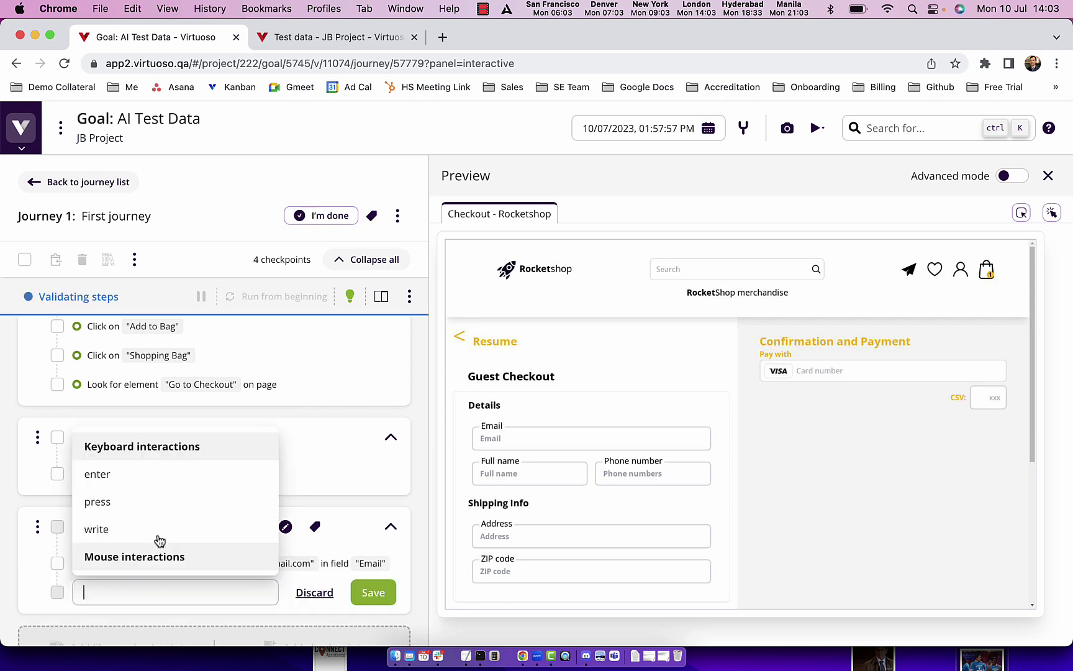
pyautogui.click(421, 541)
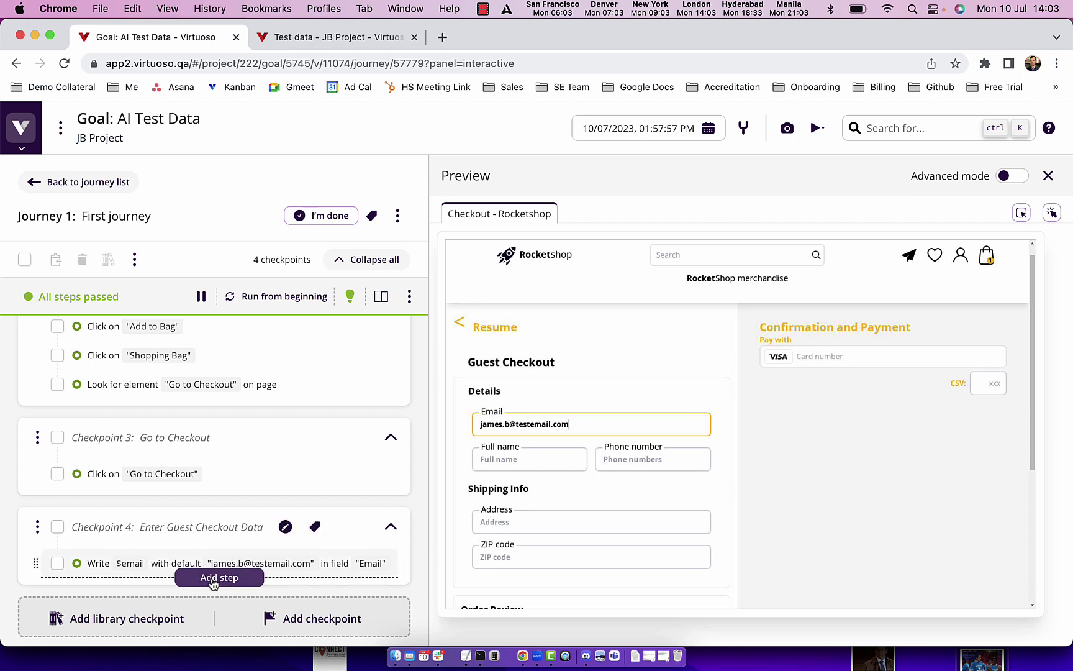
# Step: Add a Checkpoint 4 step writing $fullname with a default name into the "Full name" field
pyautogui.click(211, 578)
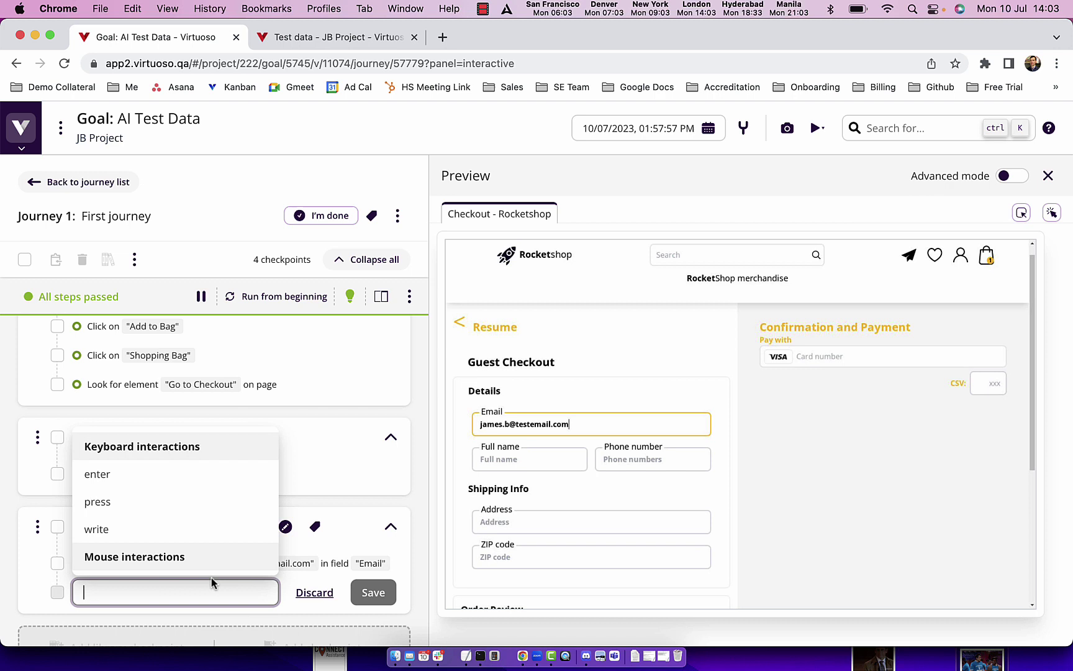
pyautogui.write('Write ')
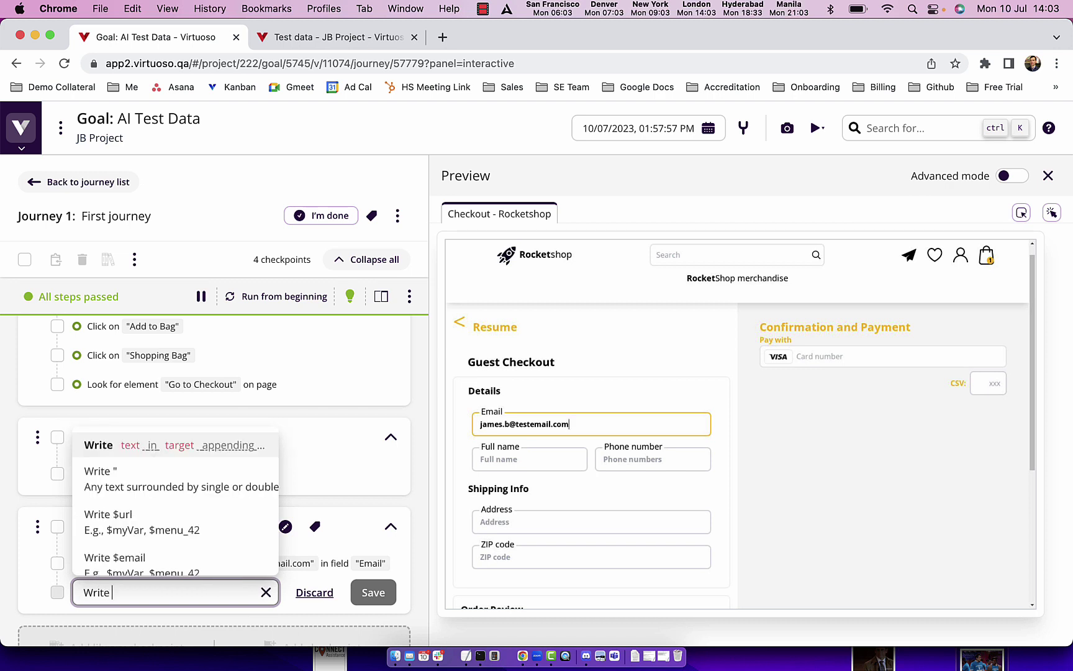
pyautogui.write('$fullnam')
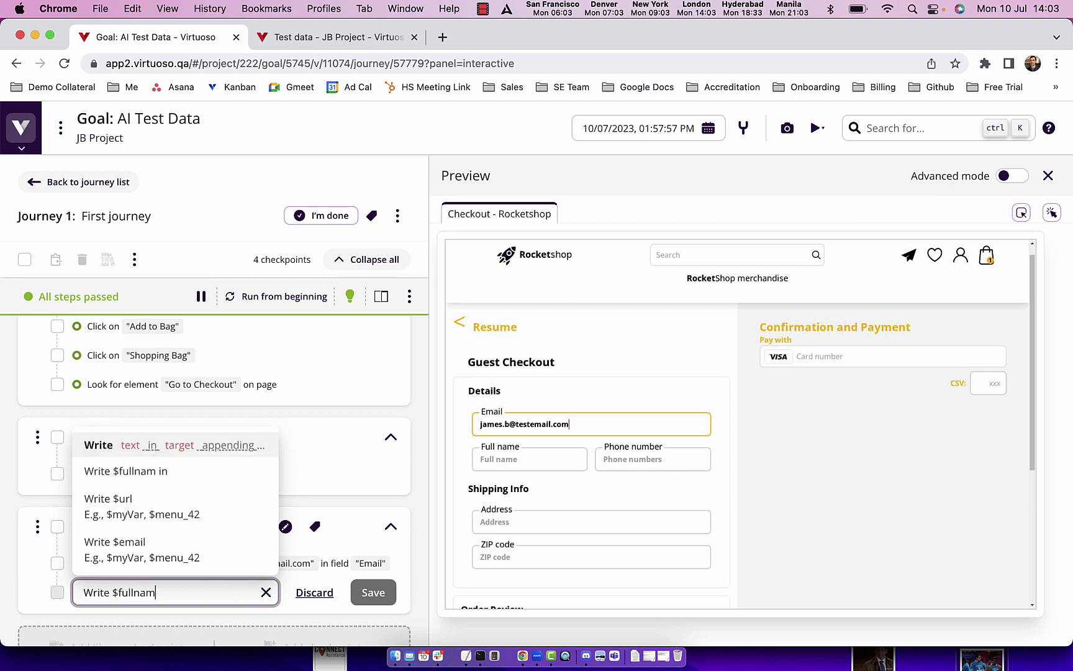
pyautogui.write('e in')
pyautogui.press('BackSpace')
pyautogui.press('BackSpace')
pyautogui.press('BackSpace')
pyautogui.write('with default')
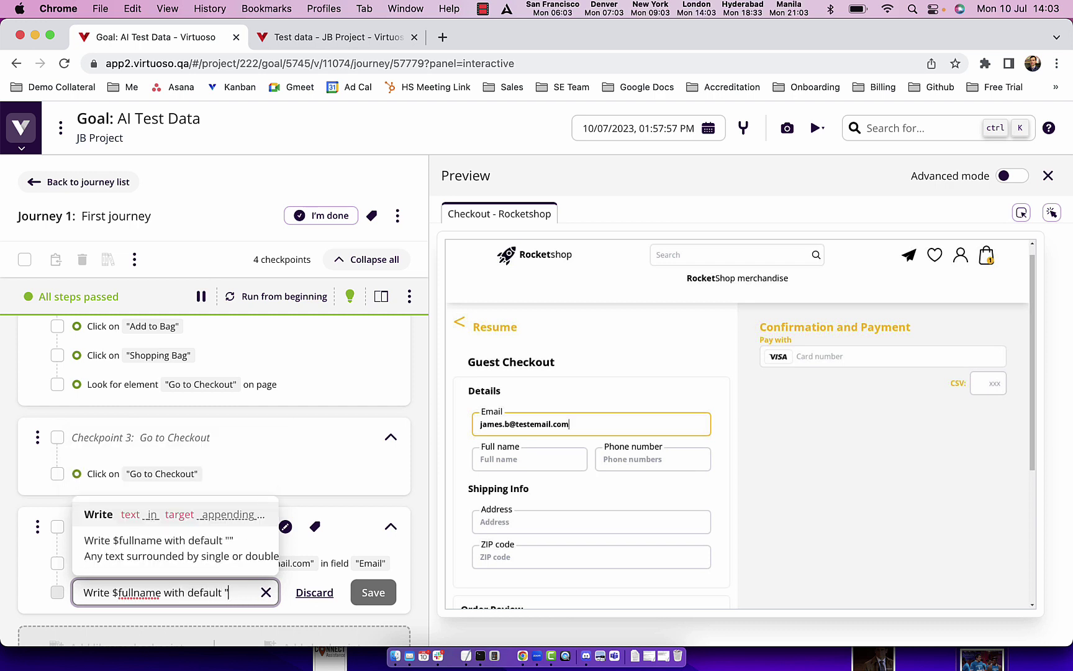
pyautogui.write(' "James B"')
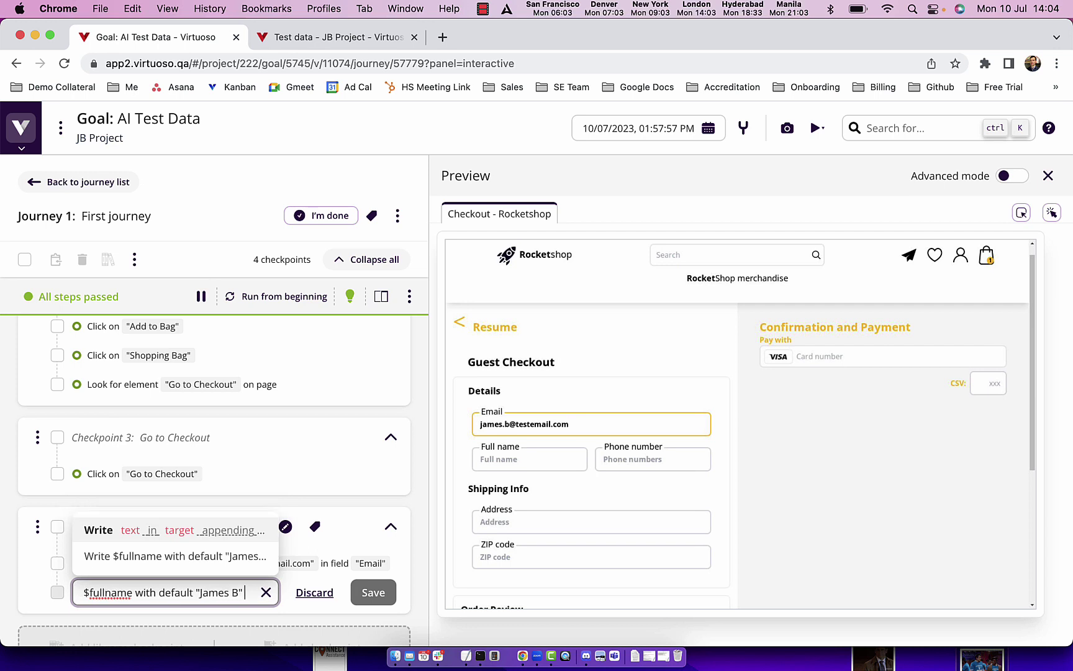
pyautogui.write(' in "Full name"')
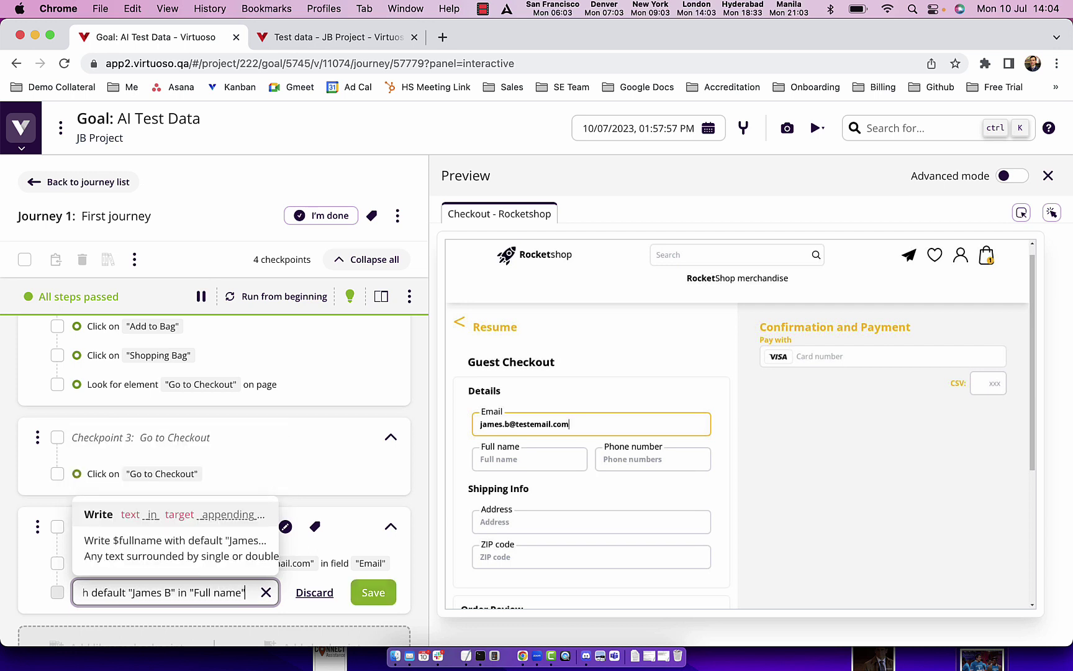
pyautogui.press('Return')
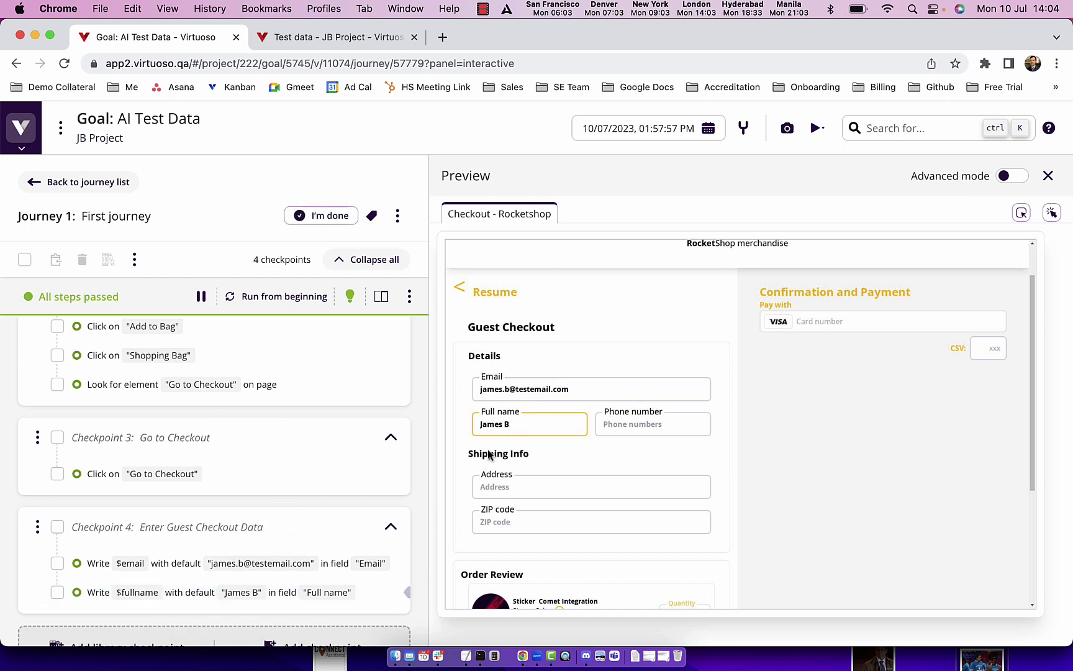
pyautogui.moveTo(100, 606)
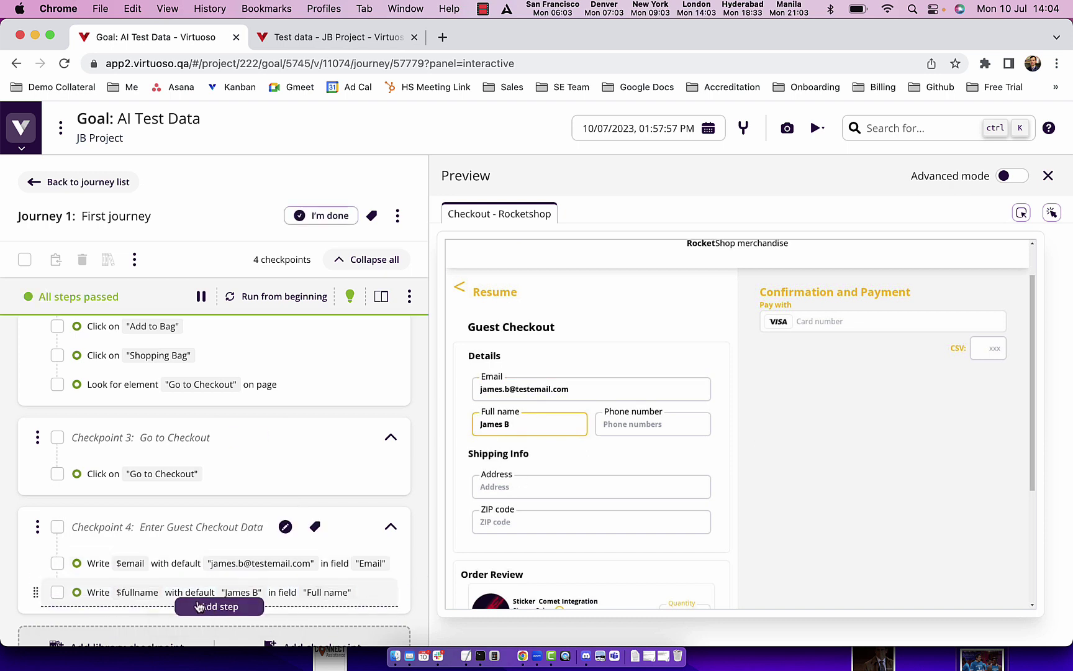
pyautogui.scroll(-2, 417, 571)
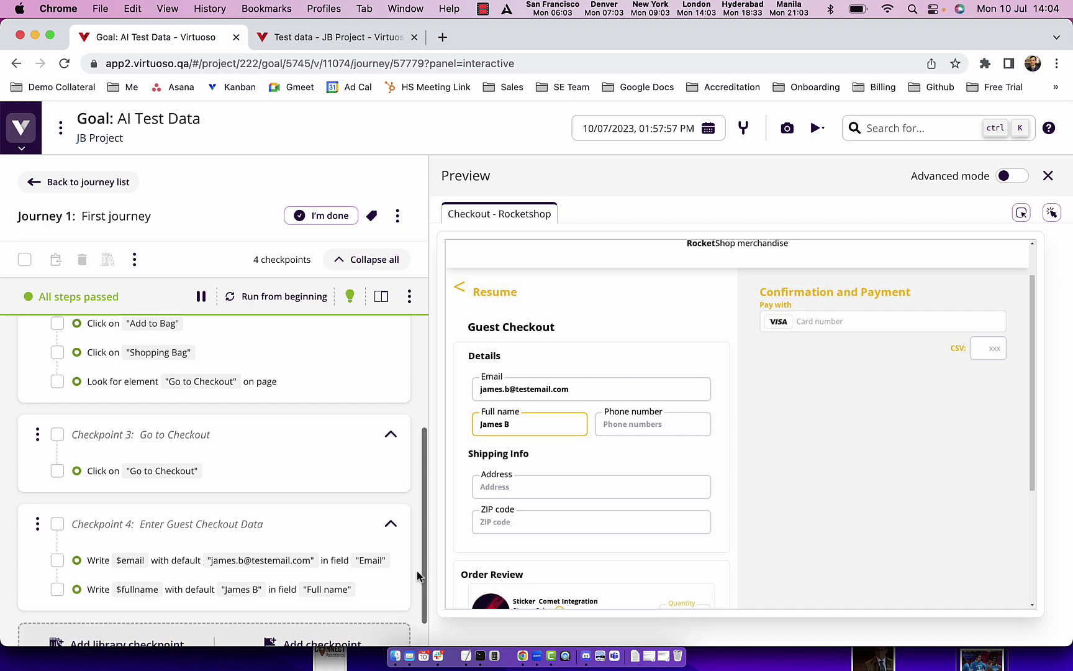
# Step: Check the filled checkout form and bring up the sidebar's More menu
pyautogui.moveTo(215, 568)
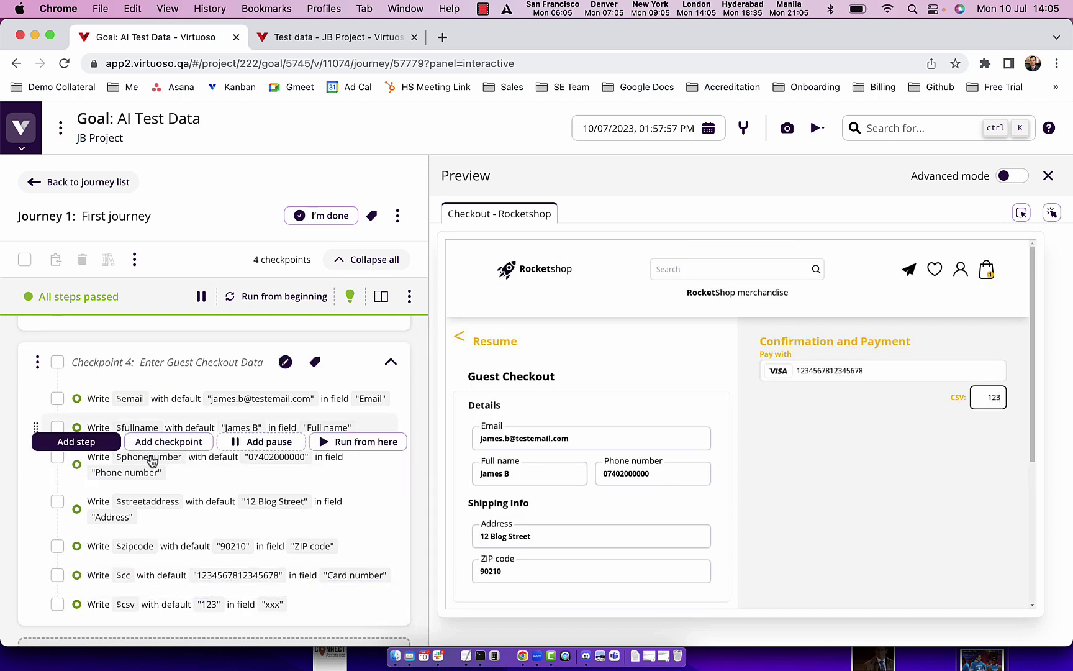
pyautogui.moveTo(234, 608)
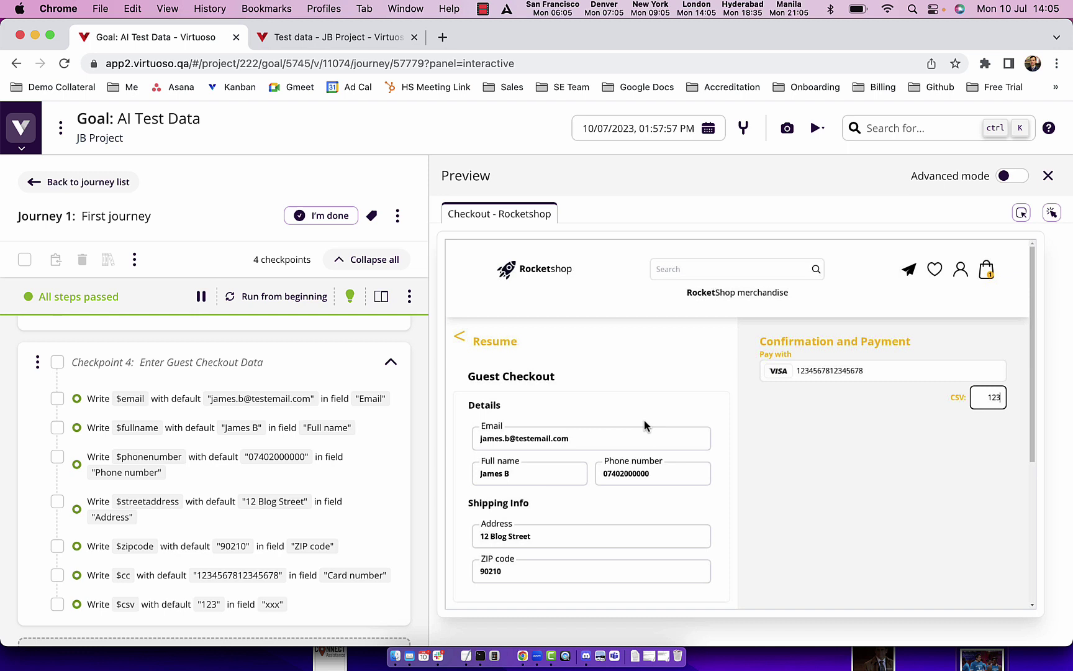
pyautogui.moveTo(314, 483)
# Step: Open Test data, start a new AI-generated table, and enter the name 'Guest Checko'
pyautogui.moveTo(25, 144)
pyautogui.moveTo(51, 328)
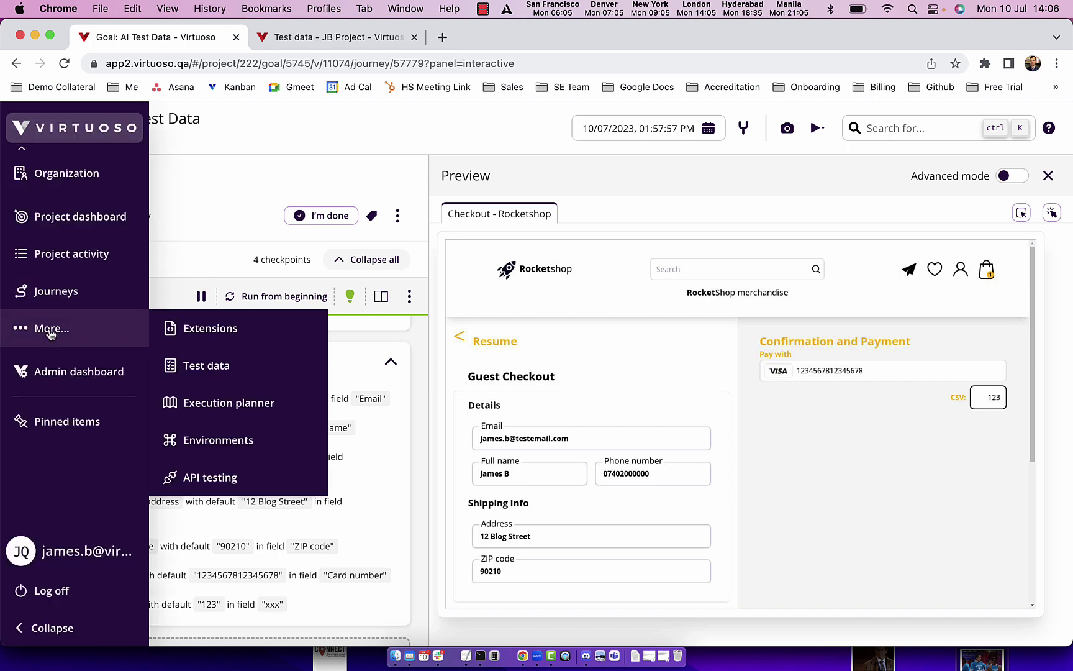
pyautogui.click(198, 367)
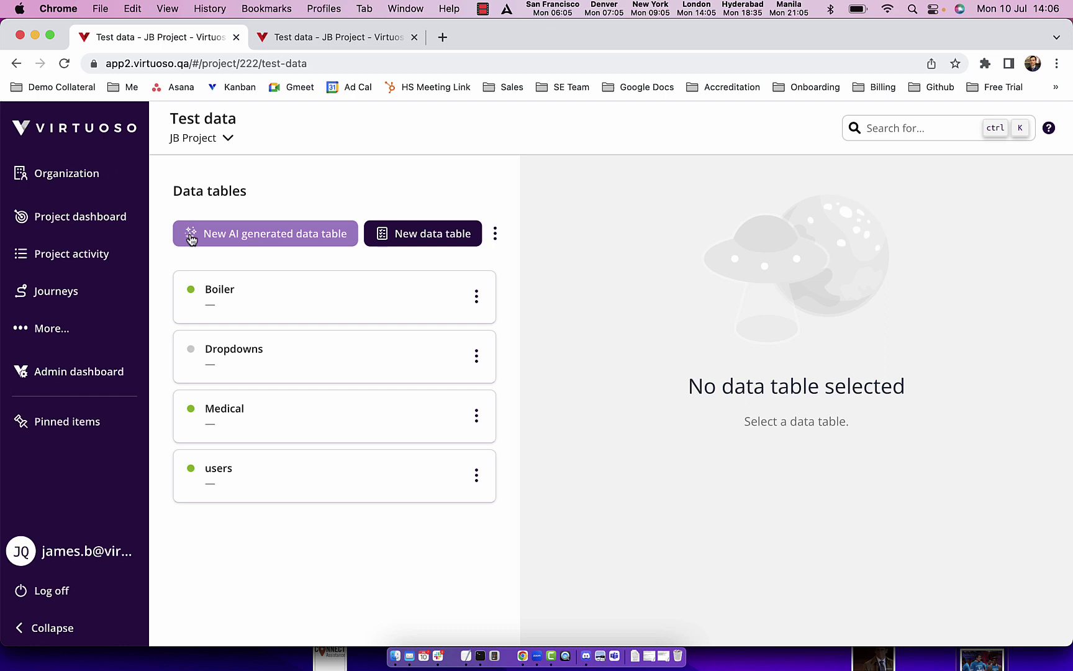
pyautogui.click(274, 239)
pyautogui.click(251, 239)
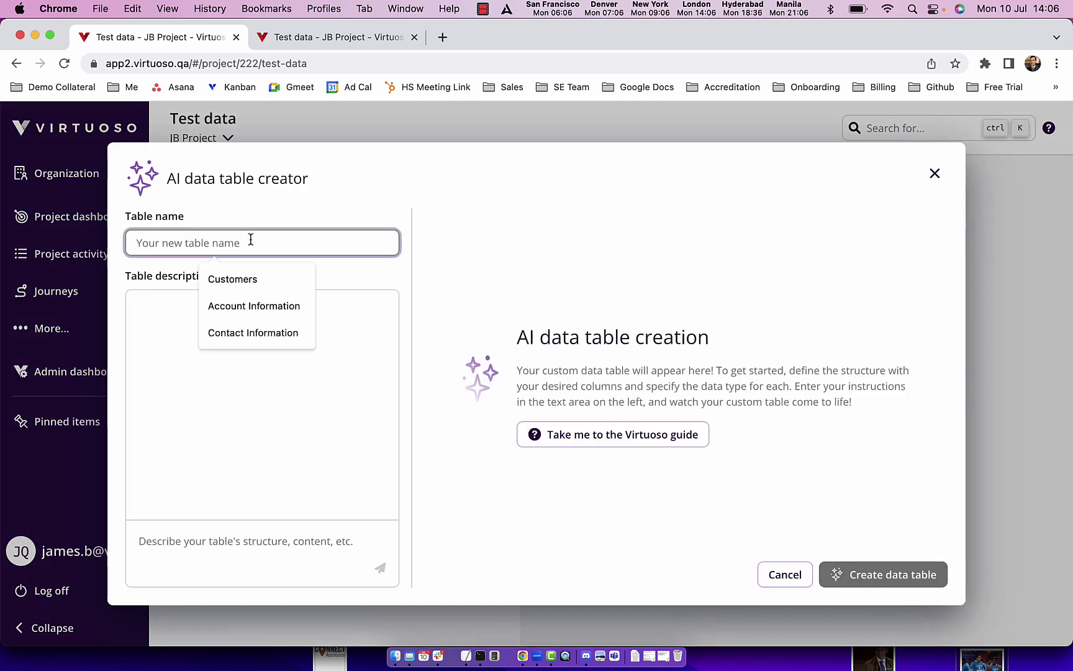
pyautogui.write('Guest Checkout')
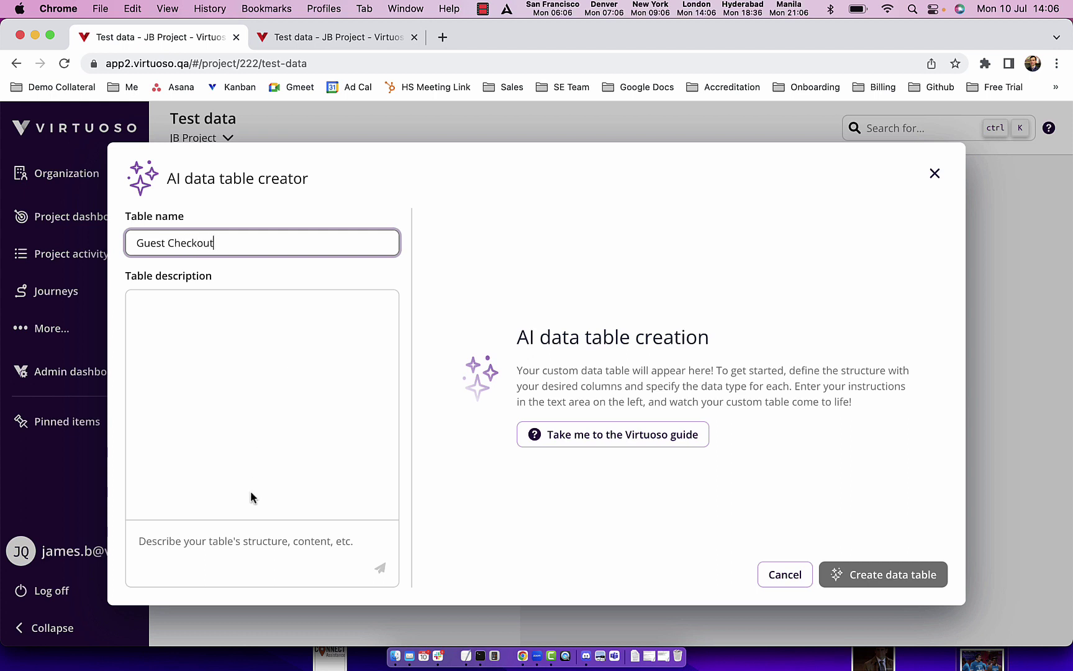
# Step: Ask the AI for 10 rows with Email, Full name, Phone, Address, ZIP, card and CSV columns
pyautogui.click(242, 541)
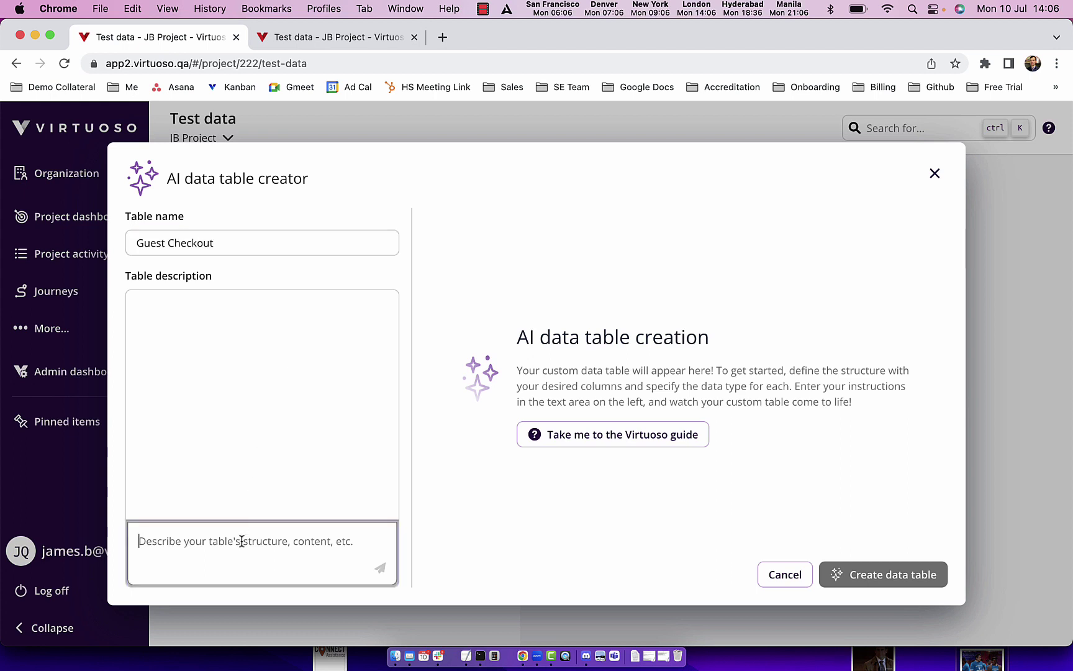
pyautogui.write('Create 10 rows of data wit')
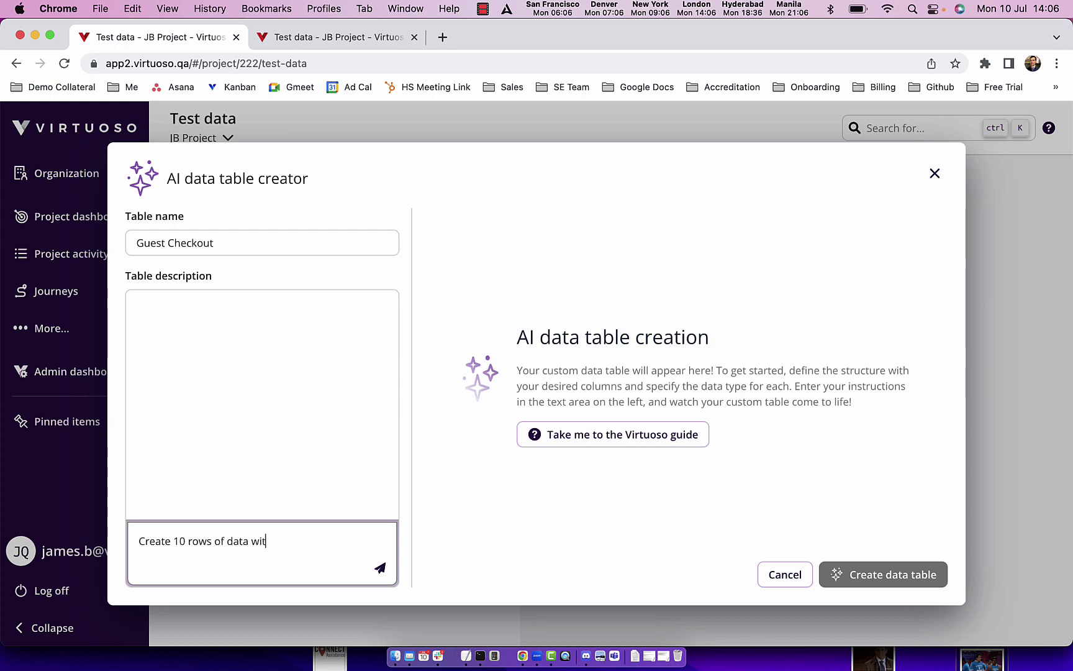
pyautogui.write('h Email, Fill na')
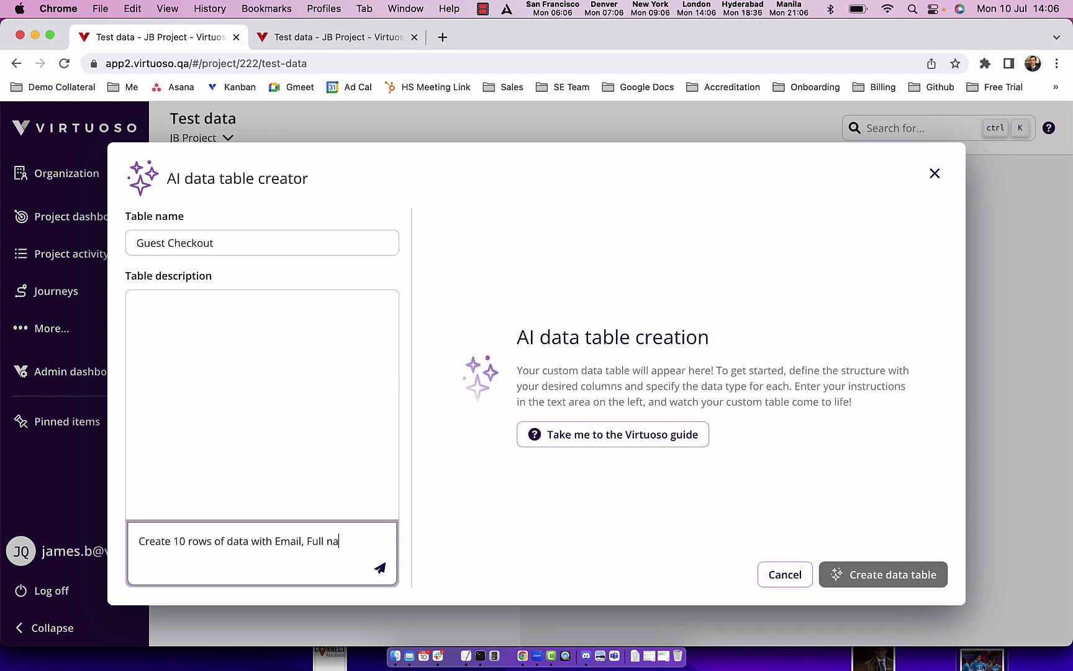
pyautogui.write('Pho')
pyautogui.write('et Address, ZIP Code,')
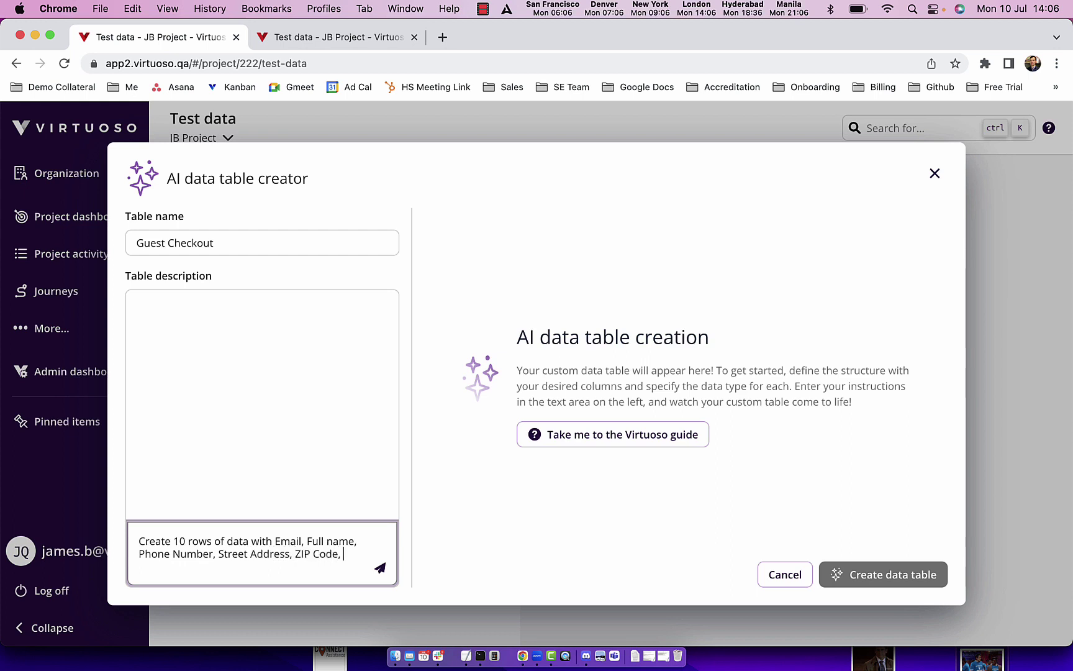
pyautogui.write('erdit')
pyautogui.press('BackSpace')
pyautogui.press('BackSpace')
pyautogui.write('redit card ')
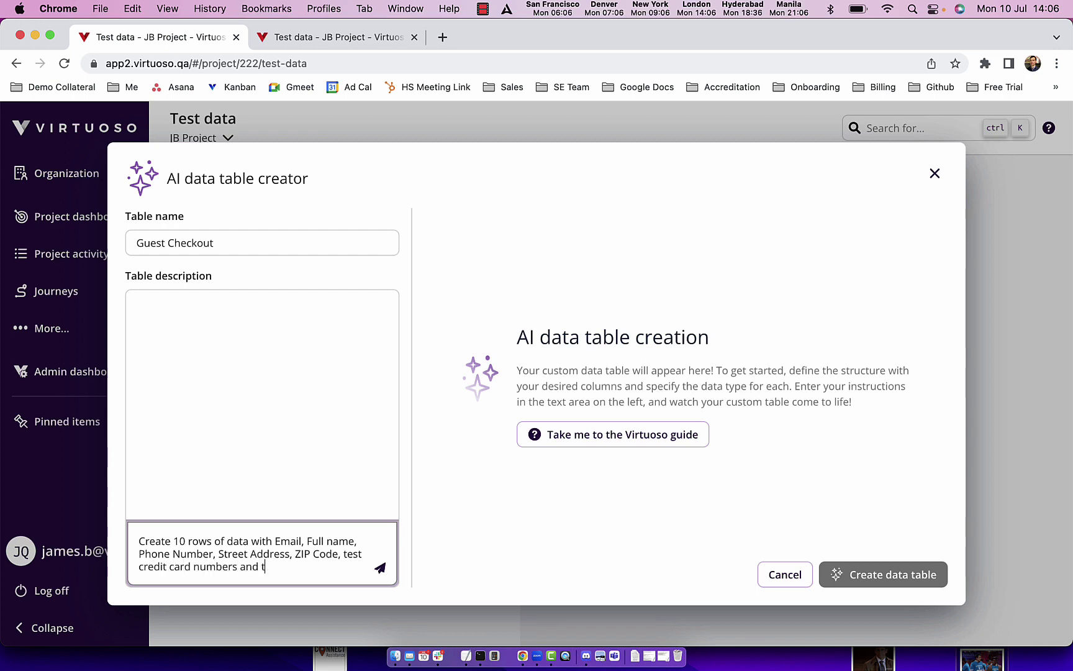
pyautogui.write('numbers')
pyautogui.click(380, 571)
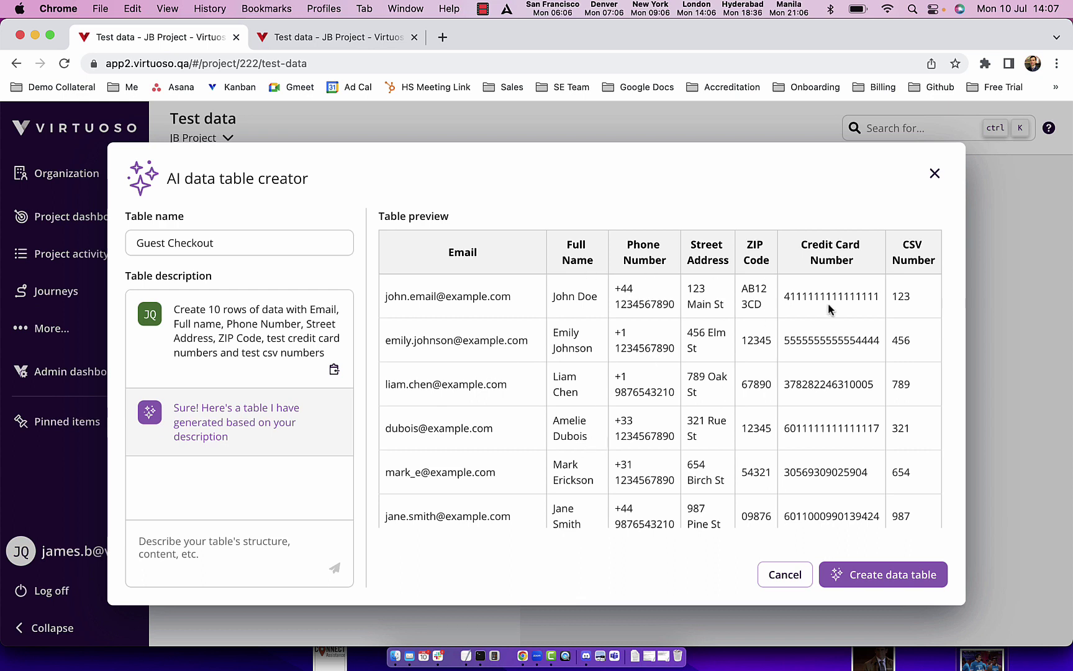
# Step: Review the 10-row table preview and create the Guest Checkout data table
pyautogui.scroll(-5, 915, 310)
pyautogui.scroll(5, 915, 310)
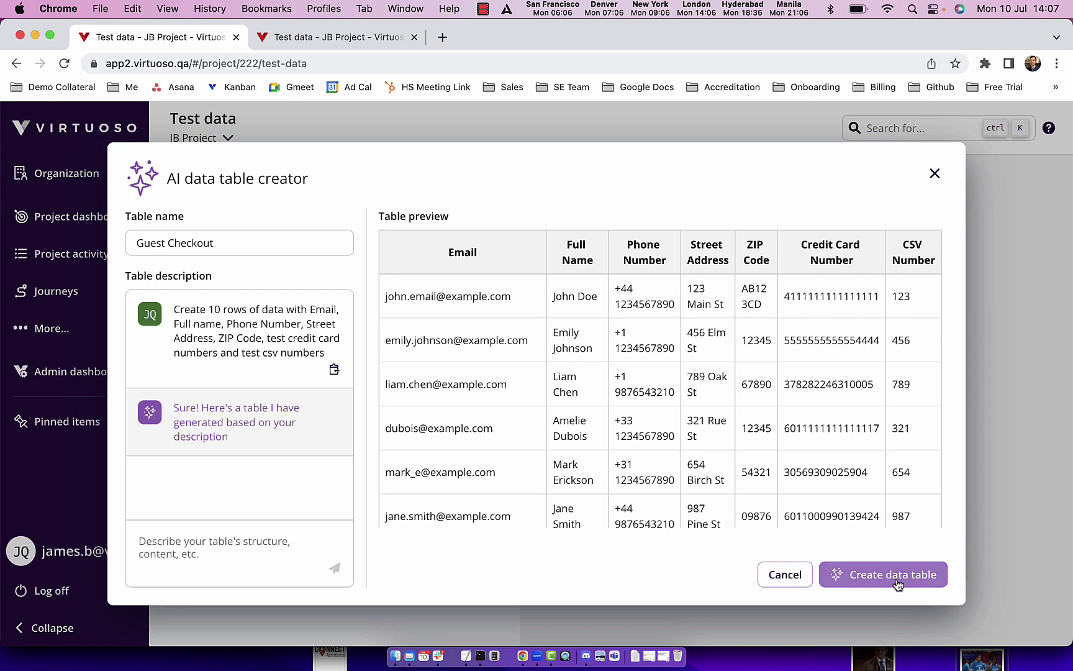
pyautogui.click(835, 574)
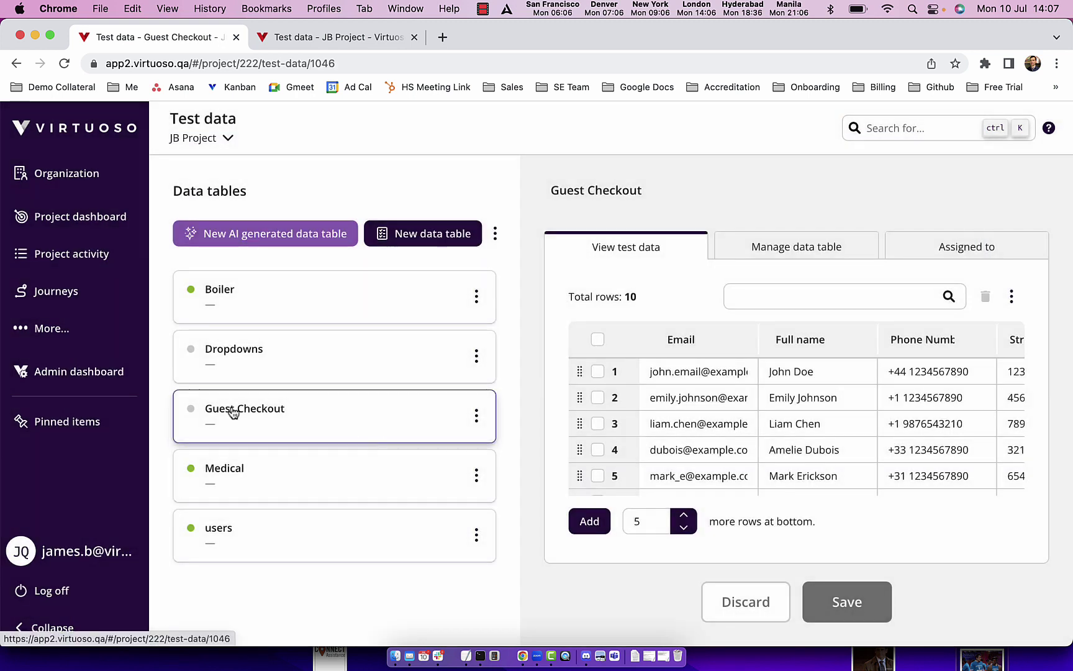
# Step: Inspect row 2's Email value and scroll across the Guest Checkout table's rows and columns
pyautogui.click(692, 397)
pyautogui.scroll(-1, 689, 396)
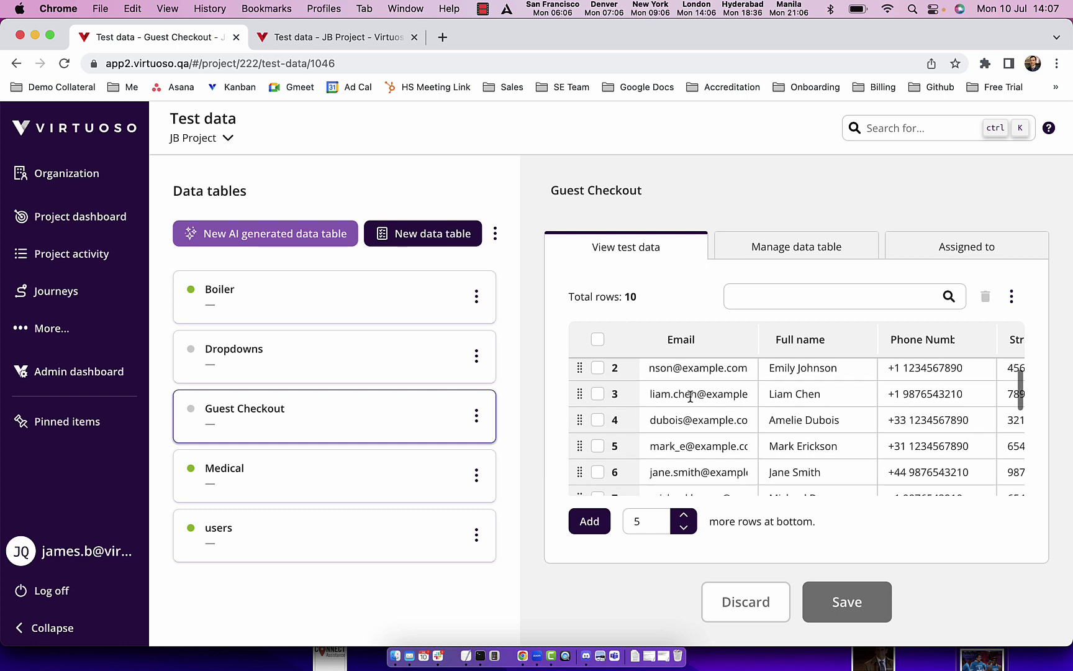
pyautogui.hscroll(10, 1020, 459)
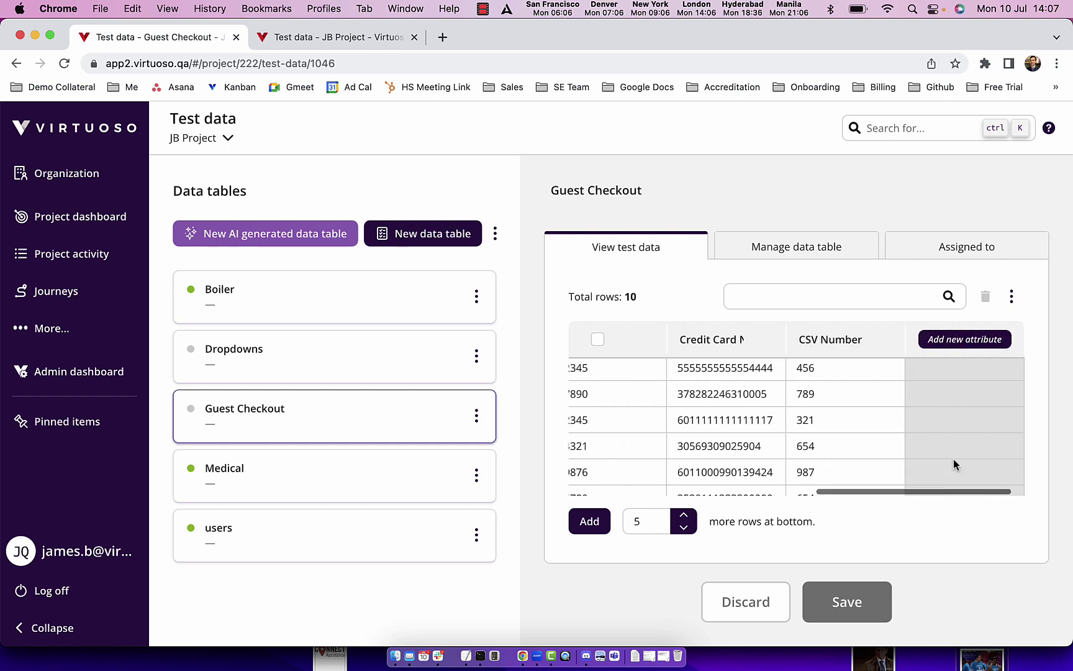
pyautogui.hscroll(-10, 955, 463)
pyautogui.scroll(1, 953, 461)
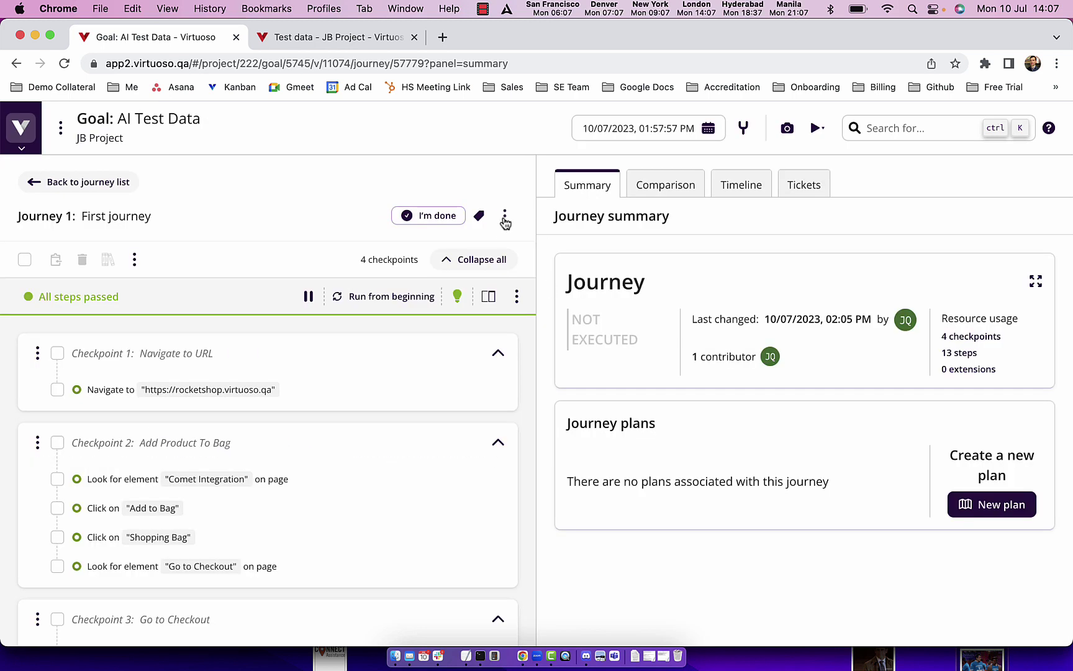
# Step: Set Guest Checkout as the First journey's data table
pyautogui.click(504, 216)
pyautogui.click(553, 321)
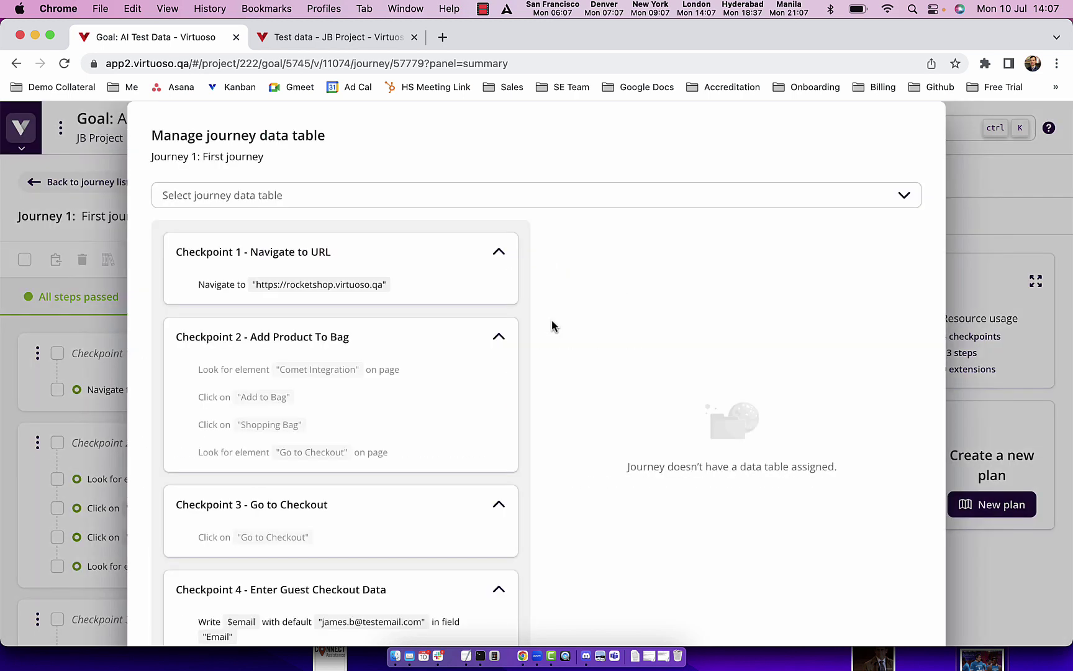
pyautogui.click(584, 195)
pyautogui.click(259, 281)
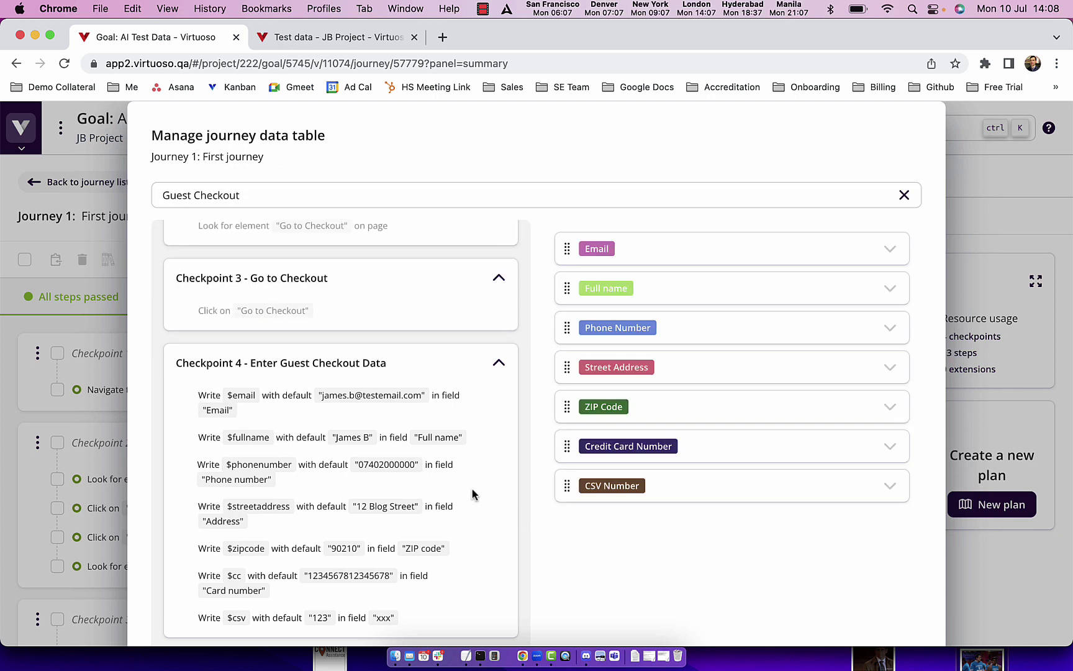
pyautogui.scroll(-3, 472, 493)
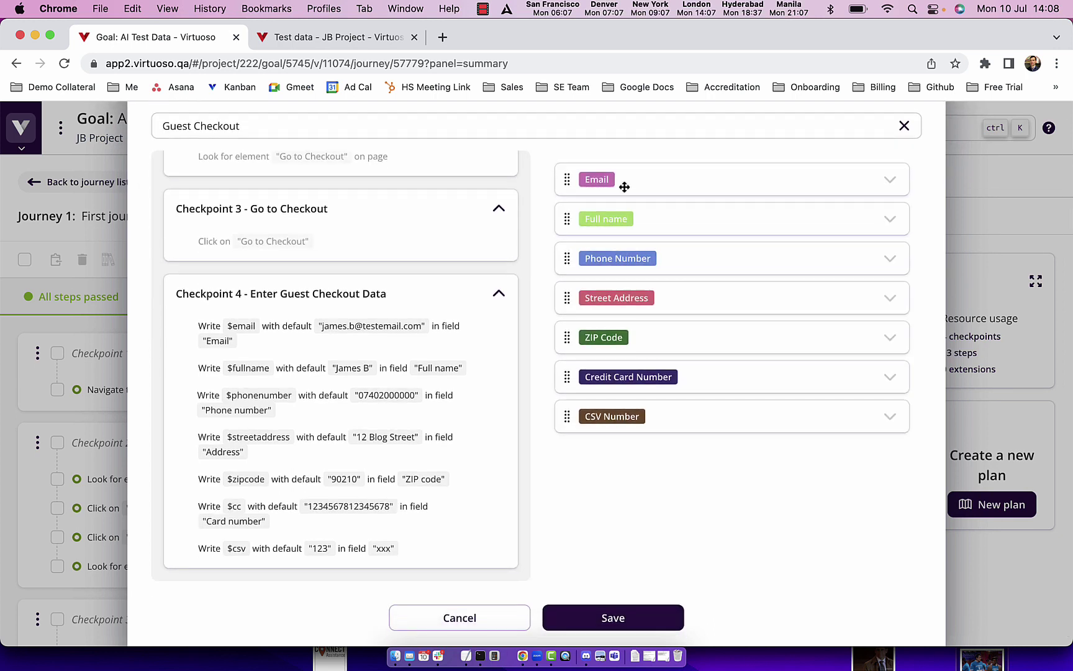
# Step: Map Email, Full name, Phone, Street Address, ZIP, Credit Card and CSV Number to their write steps, then save
pyautogui.moveTo(599, 179); pyautogui.dragTo(468, 329)
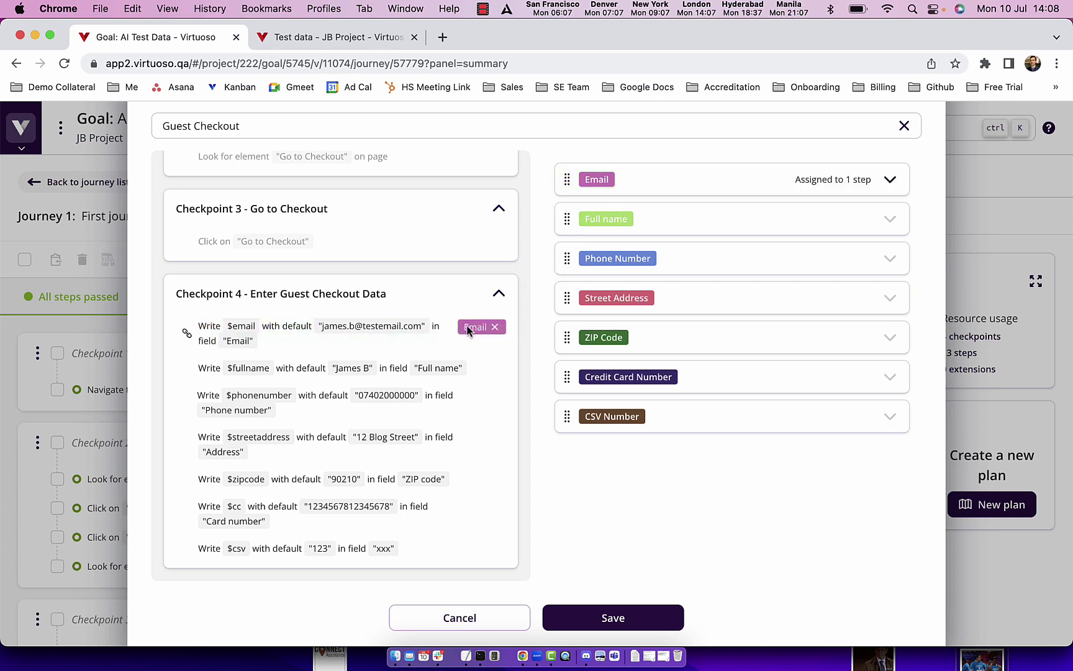
pyautogui.moveTo(597, 212); pyautogui.dragTo(477, 371)
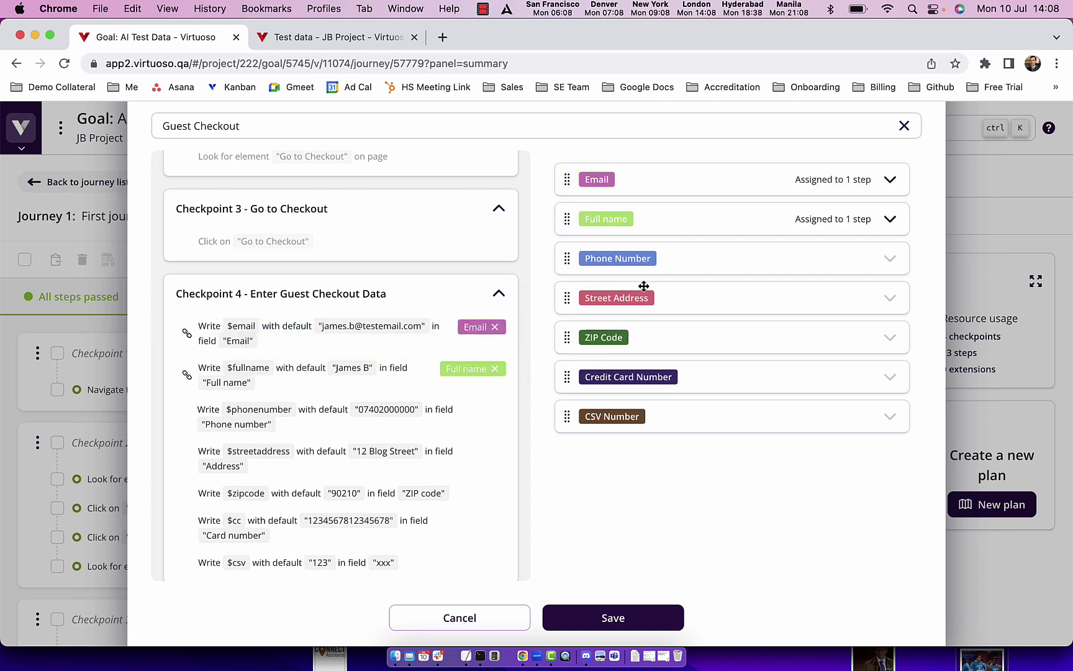
pyautogui.moveTo(637, 262); pyautogui.dragTo(467, 415)
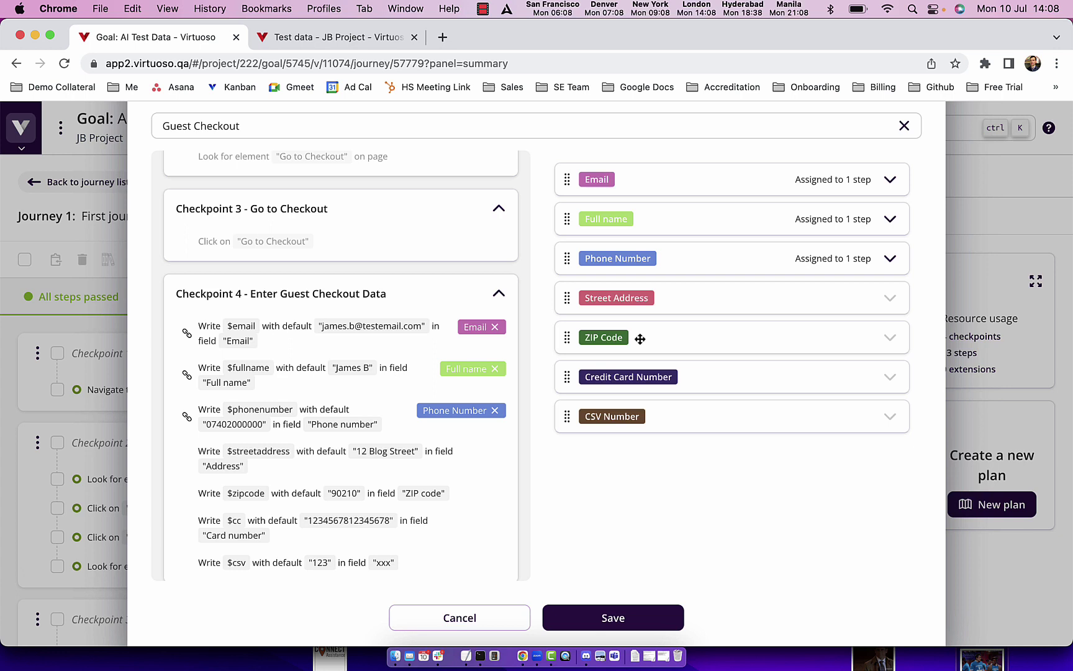
pyautogui.moveTo(625, 296); pyautogui.dragTo(476, 461)
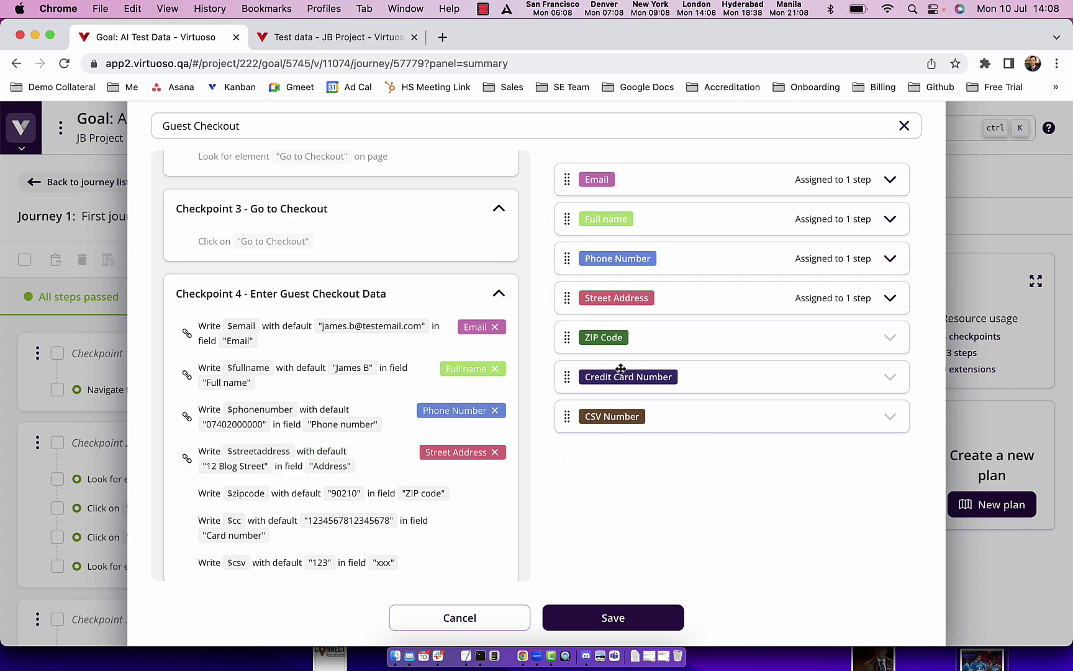
pyautogui.moveTo(612, 337); pyautogui.dragTo(481, 493)
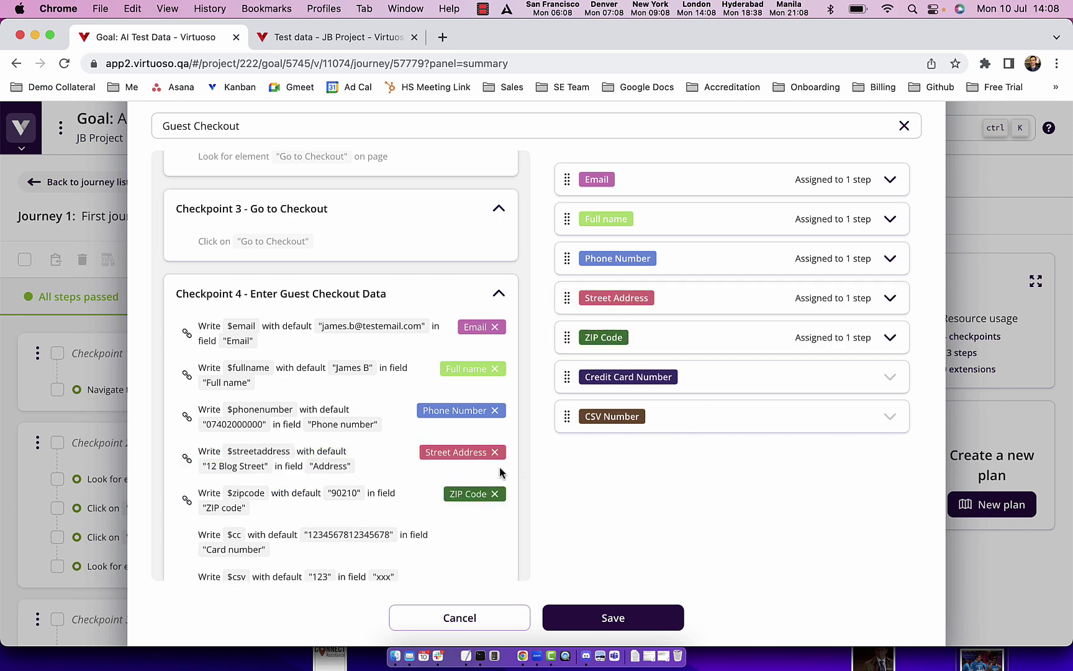
pyautogui.moveTo(612, 380); pyautogui.dragTo(442, 546)
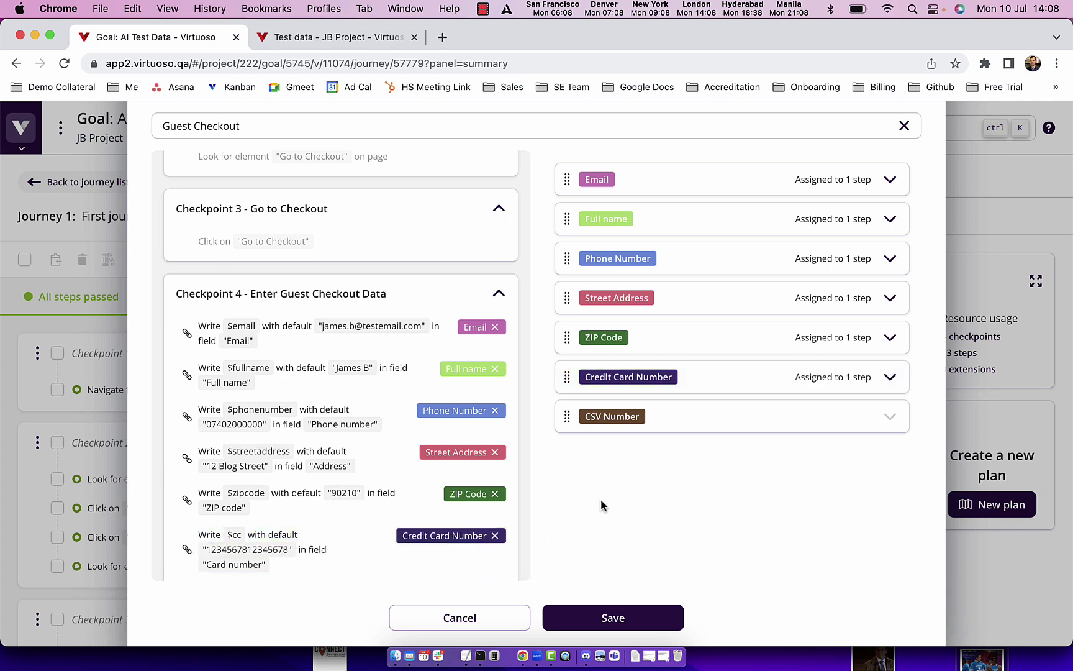
pyautogui.scroll(-2, 389, 482)
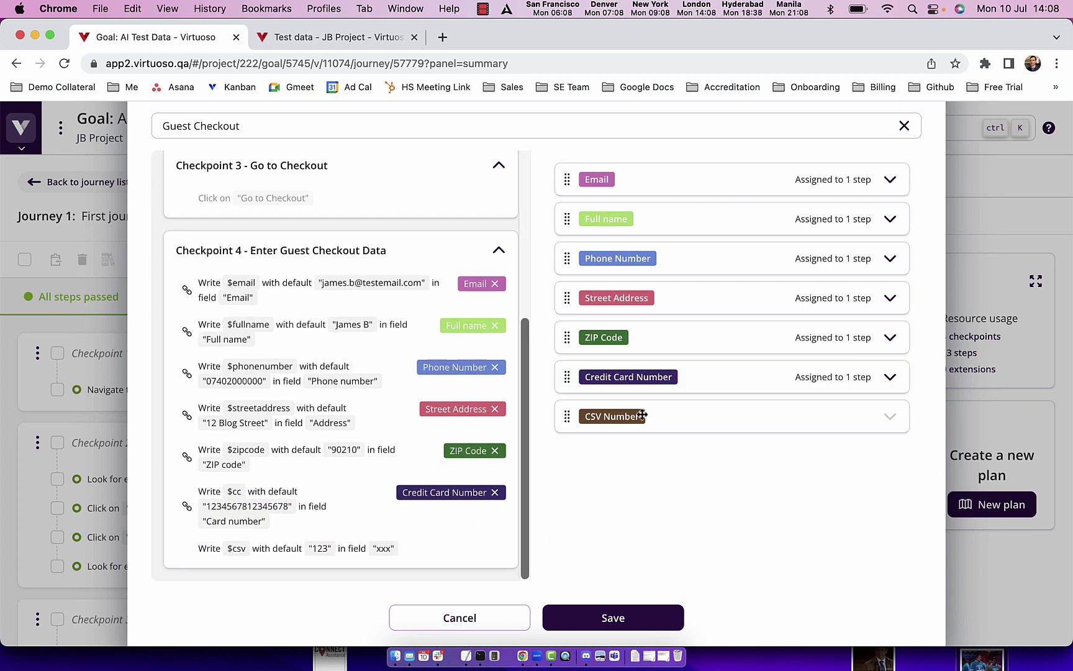
pyautogui.moveTo(642, 414); pyautogui.dragTo(447, 542)
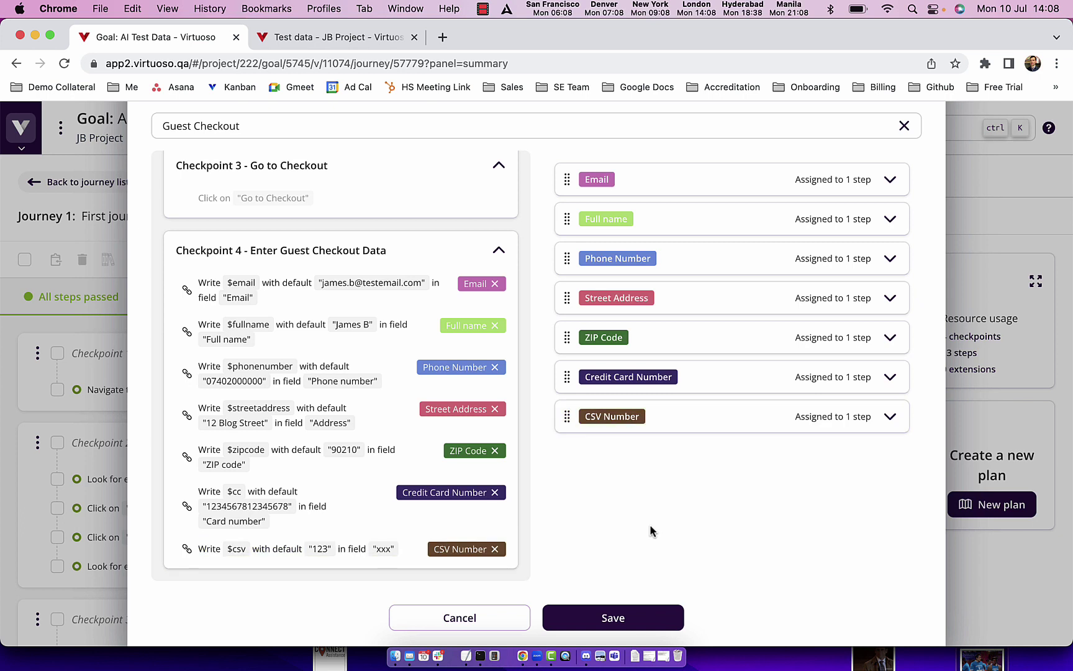
pyautogui.click(633, 616)
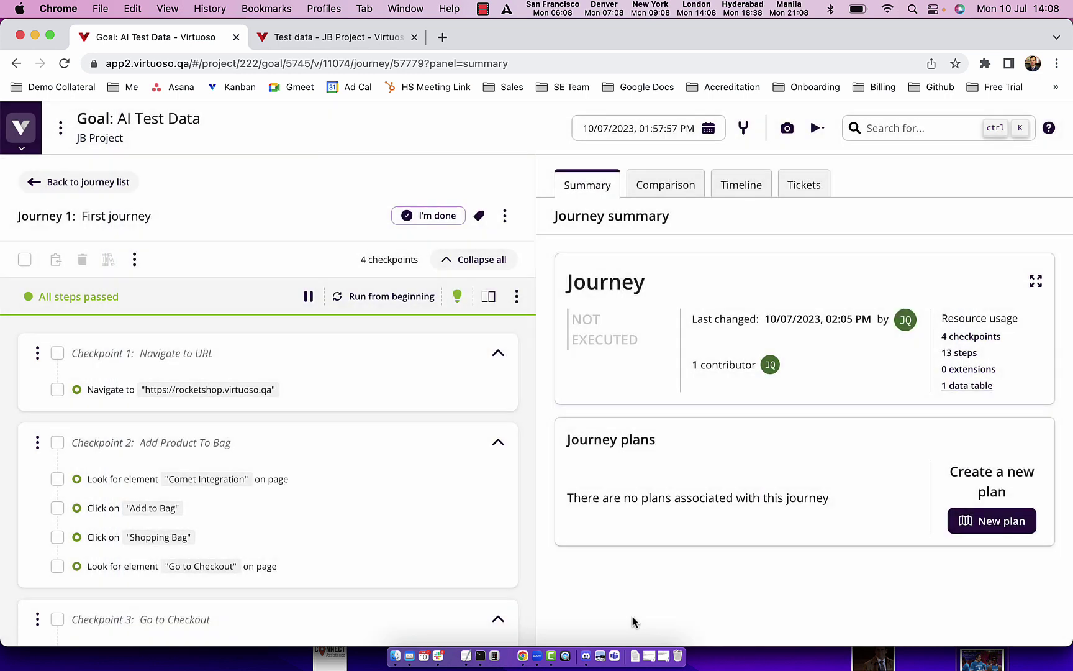
# Step: Execute the First journey via Execute advanced with Run with test data on, covering all 10 rows
pyautogui.click(506, 218)
pyautogui.click(529, 273)
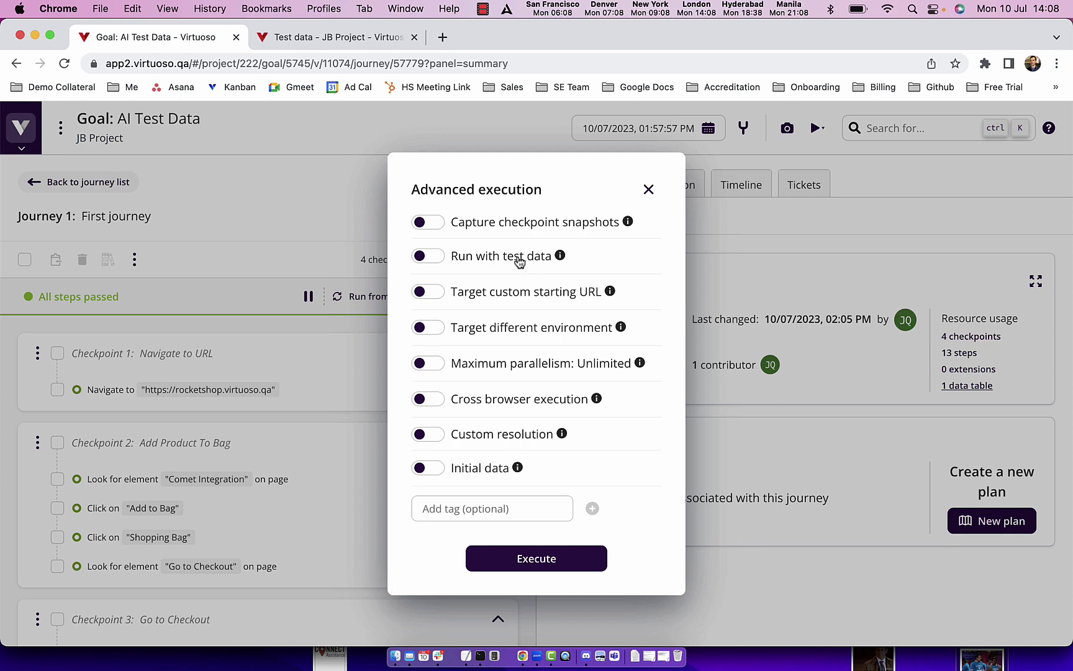
pyautogui.click(429, 258)
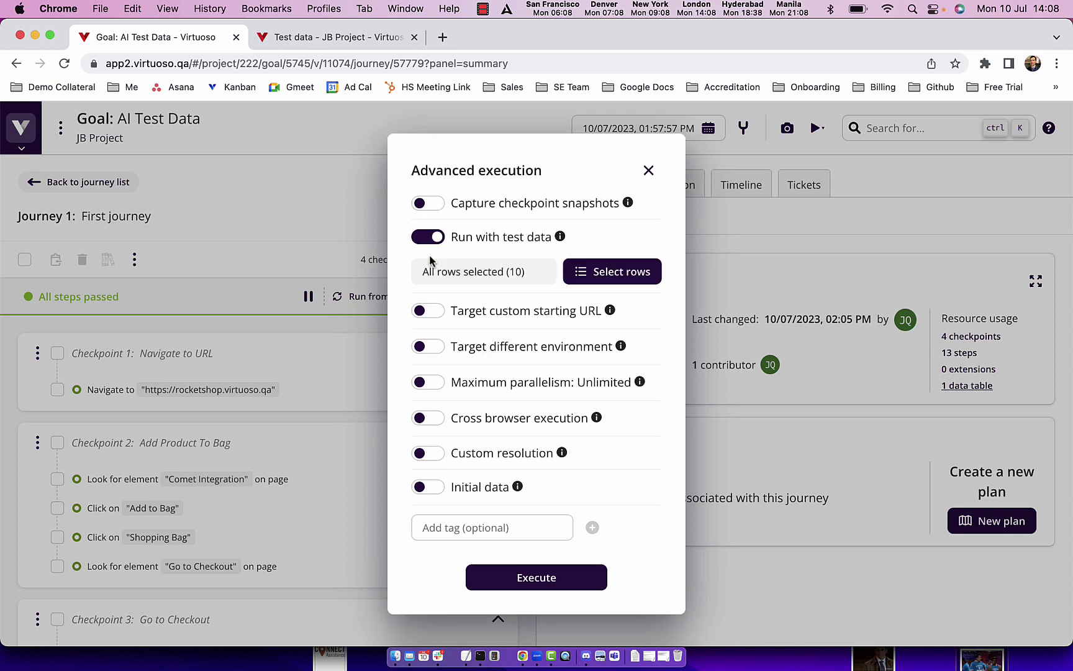
pyautogui.click(537, 577)
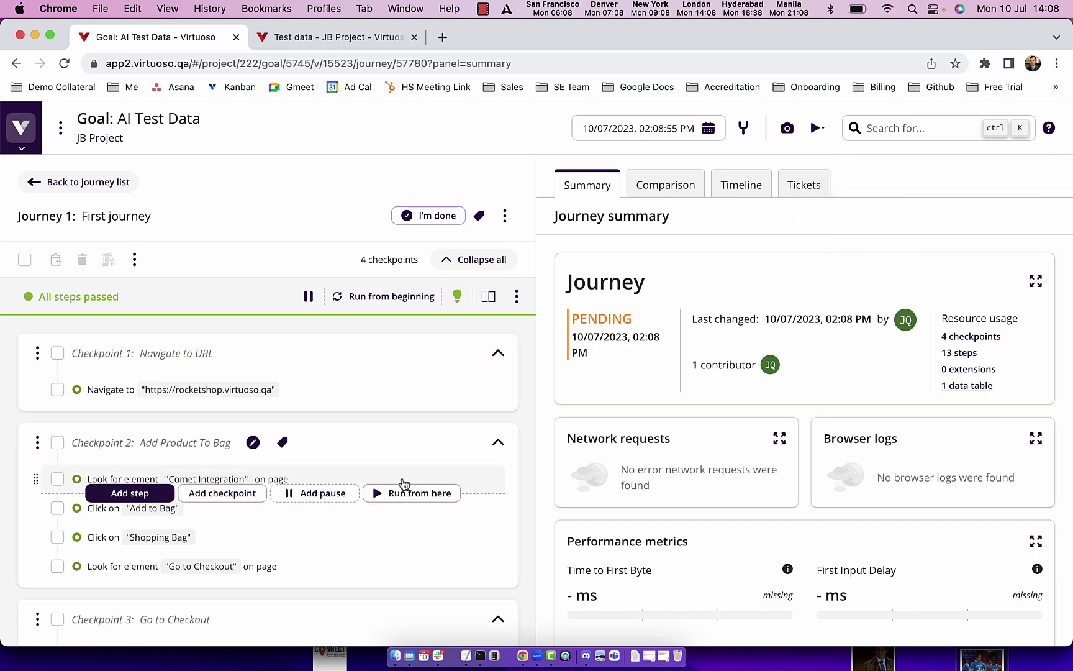
# Step: Open the First journey's details in the running AI Test Data execution from Project activity
pyautogui.scroll(-15, 403, 484)
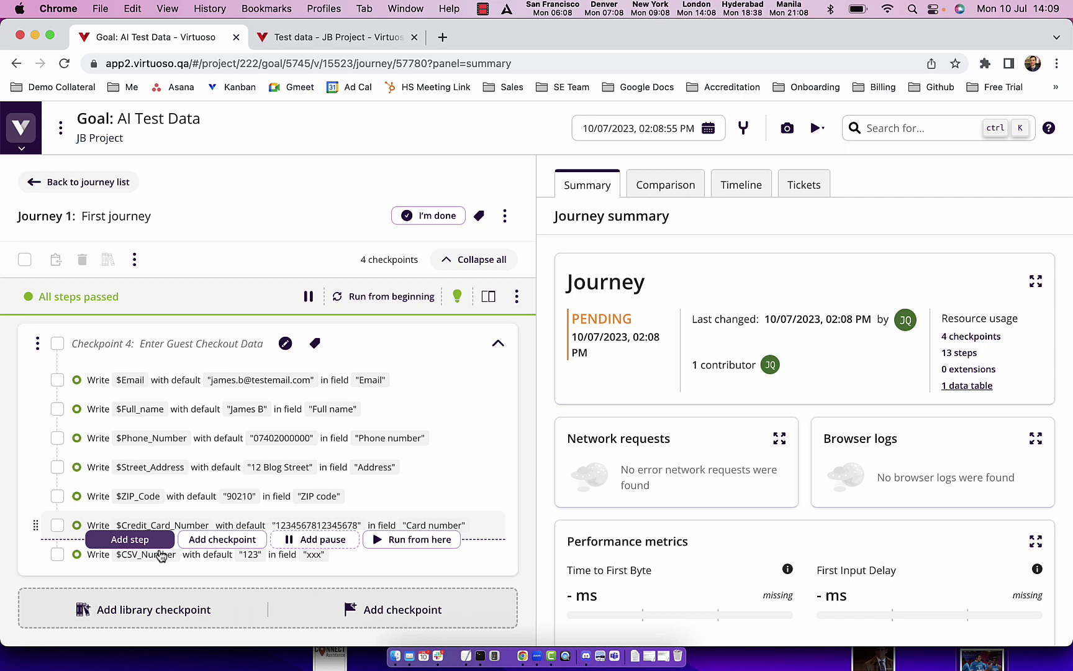
pyautogui.click(20, 148)
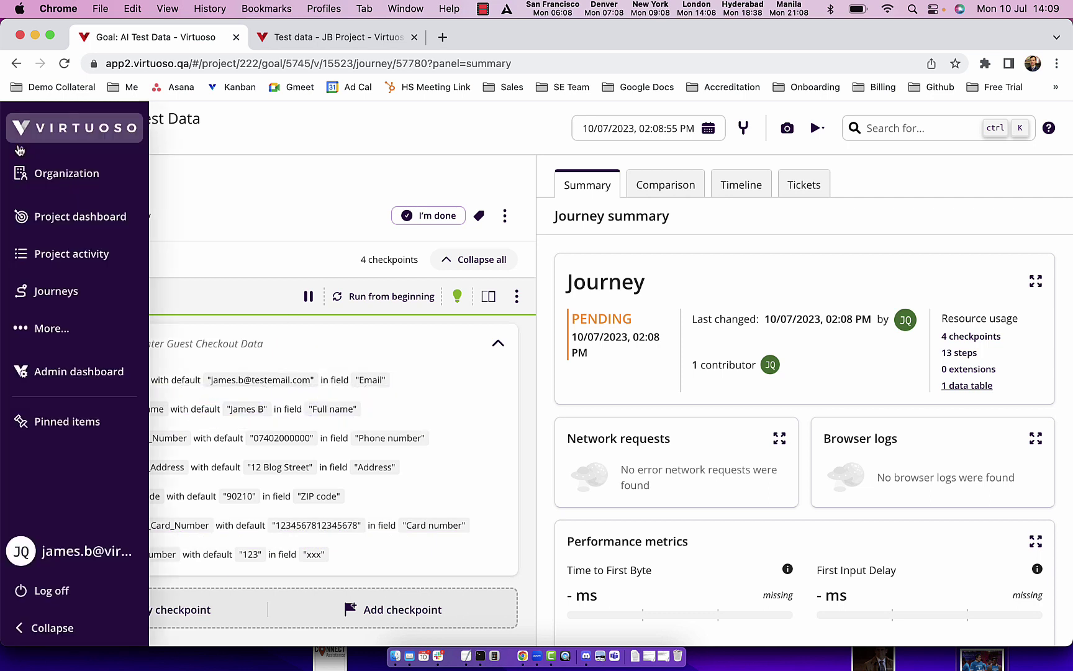
pyautogui.click(87, 255)
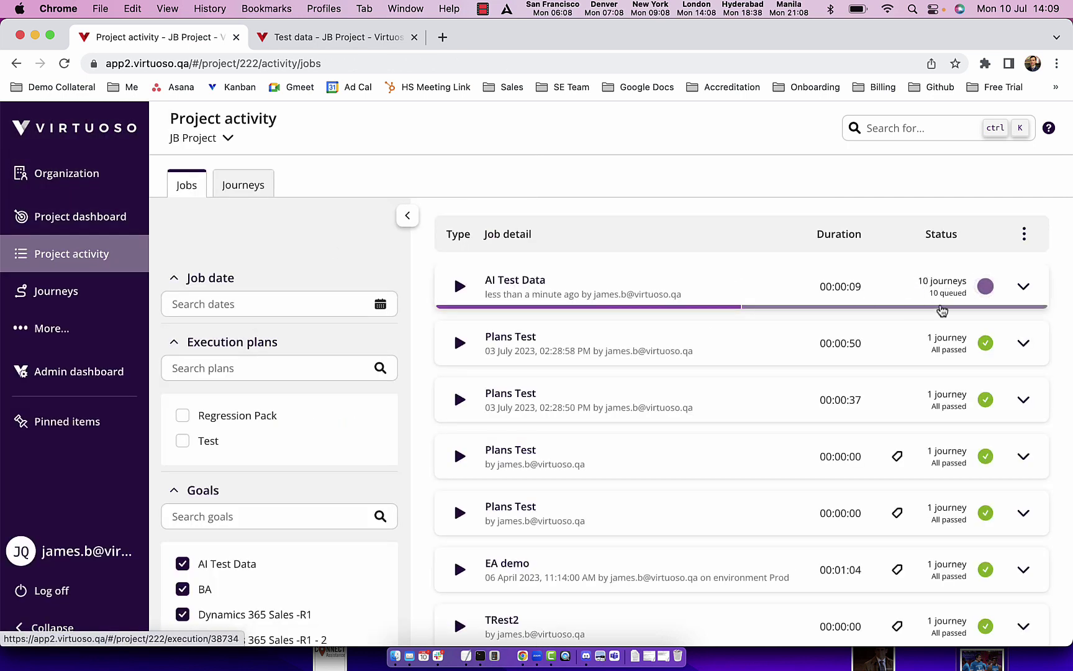
pyautogui.click(623, 280)
pyautogui.click(252, 292)
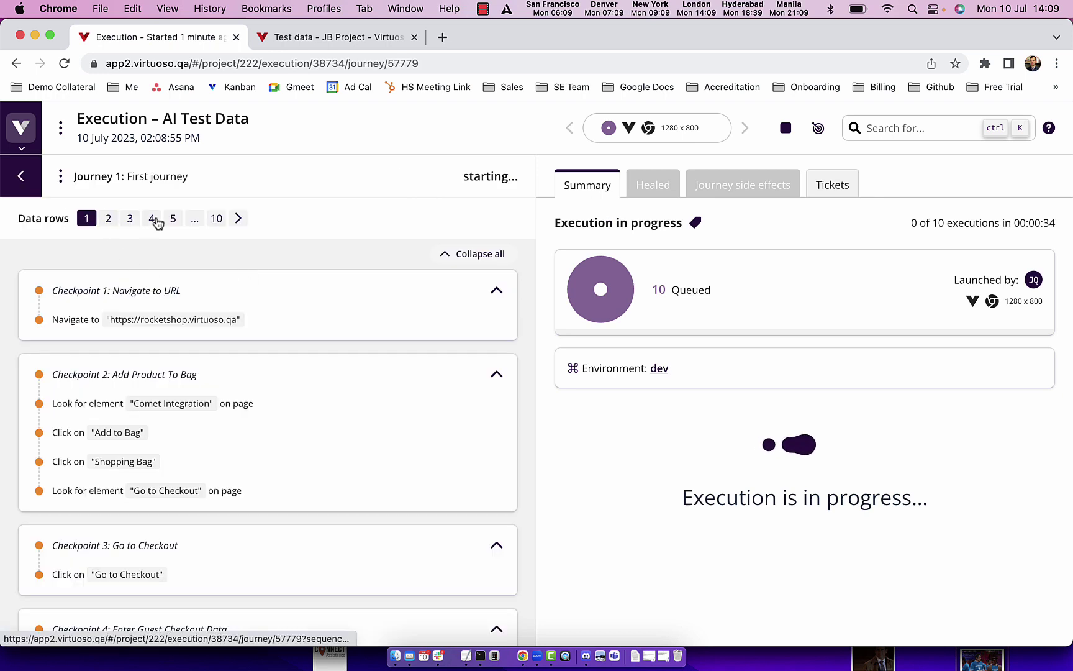
# Step: Inspect the checkout values used for data rows 2 and 3
pyautogui.scroll(-4, 205, 429)
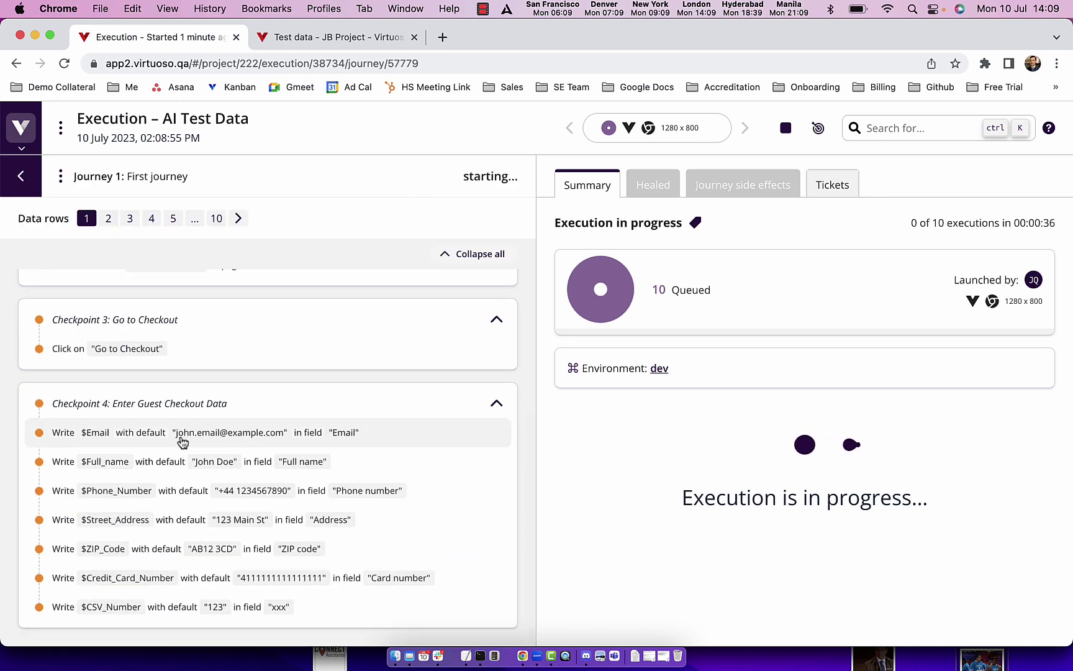
pyautogui.click(108, 223)
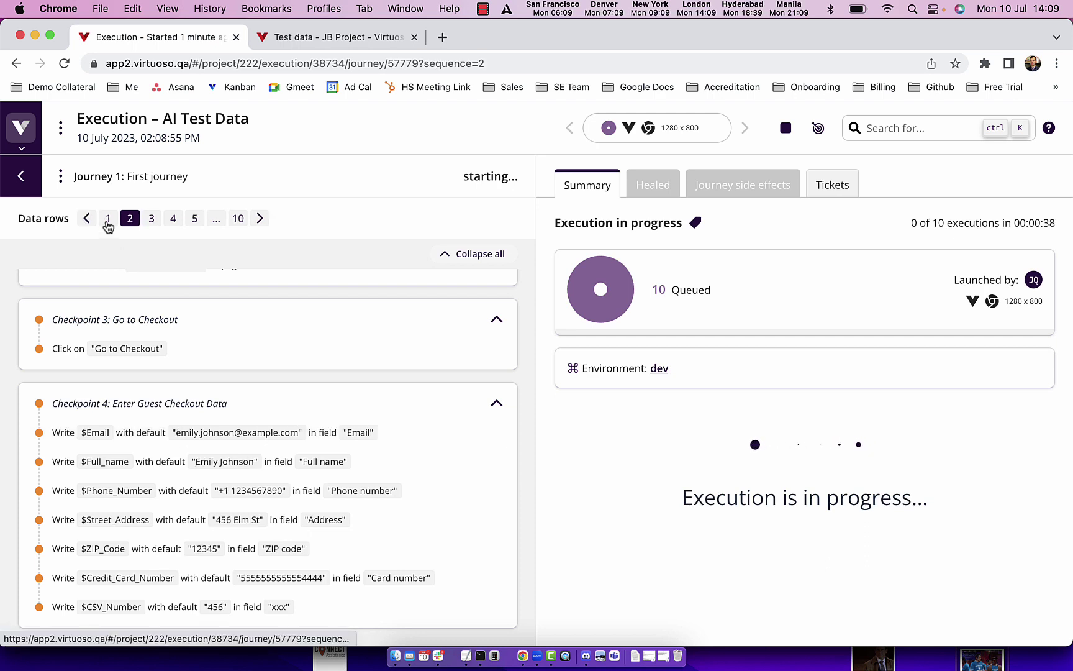
pyautogui.click(148, 221)
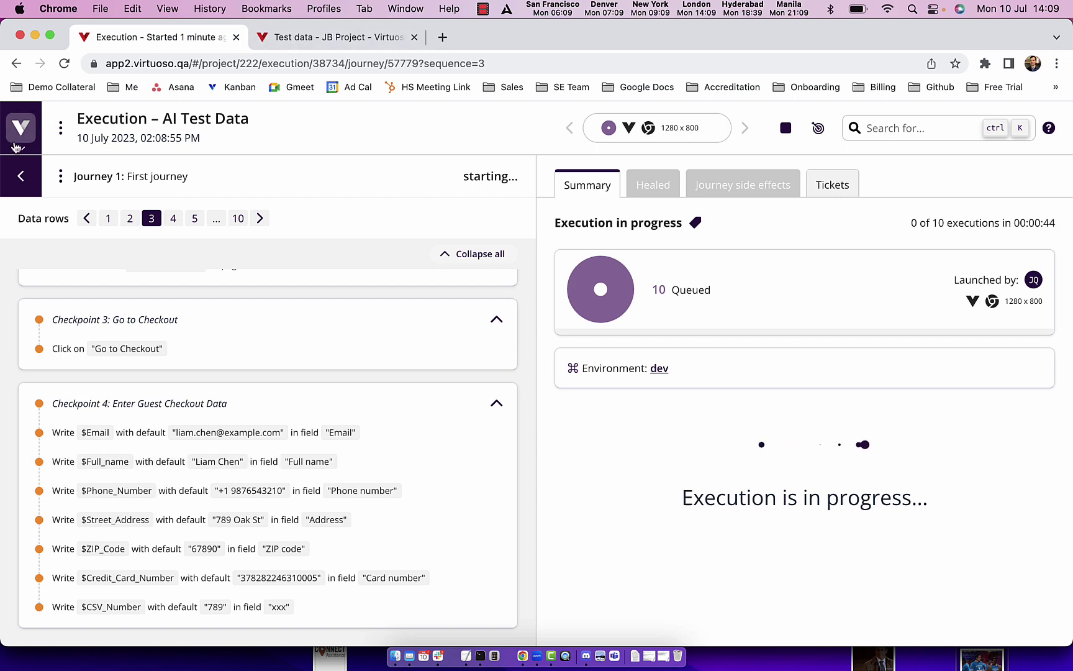
pyautogui.click(21, 127)
# Step: Open the Guest Checkout table from the Test data page and view row 3's full email
pyautogui.moveTo(52, 329)
pyautogui.click(220, 366)
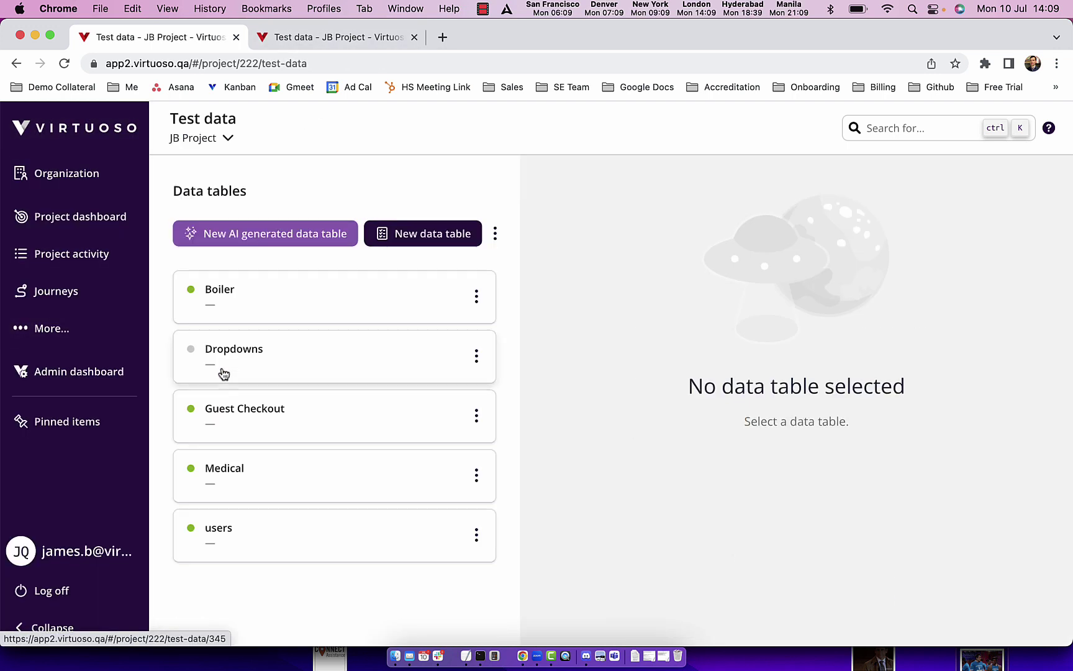
pyautogui.click(294, 413)
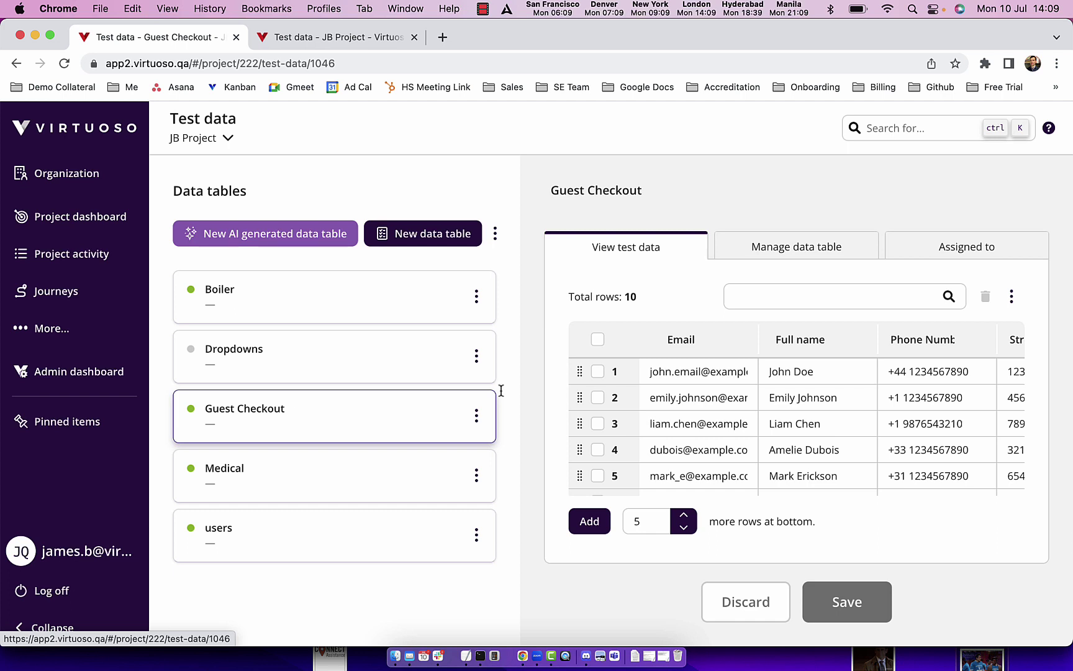
pyautogui.click(670, 416)
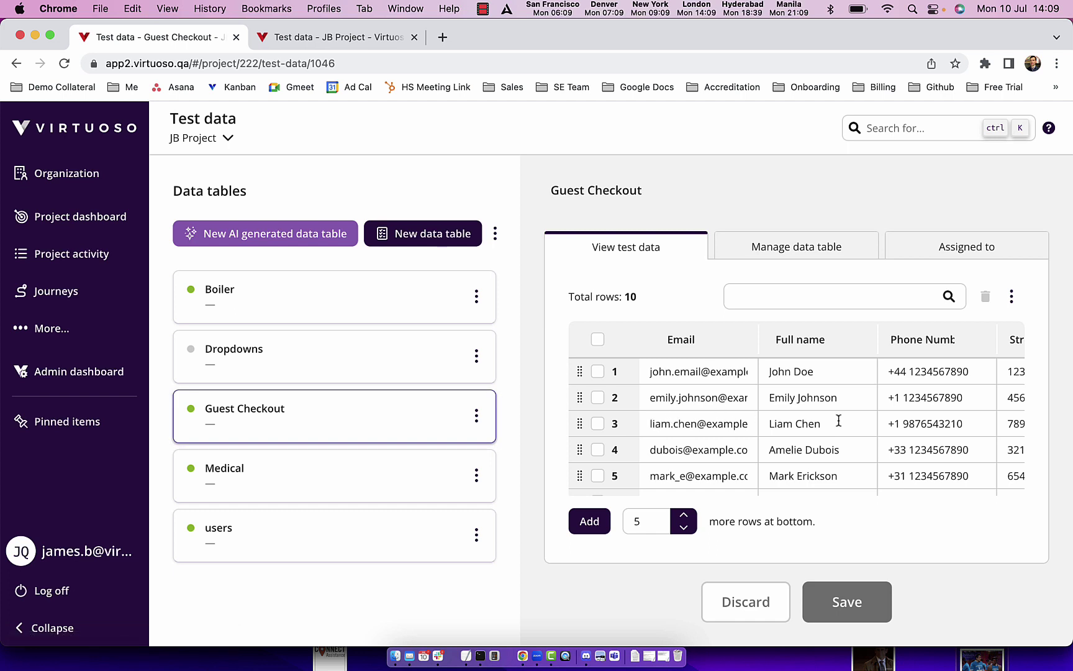
# Step: Create an AI-generated table named 'Contact data' with a prompt for 10 CRM-ready contacts
pyautogui.click(279, 233)
pyautogui.click(249, 232)
pyautogui.write('Contac')
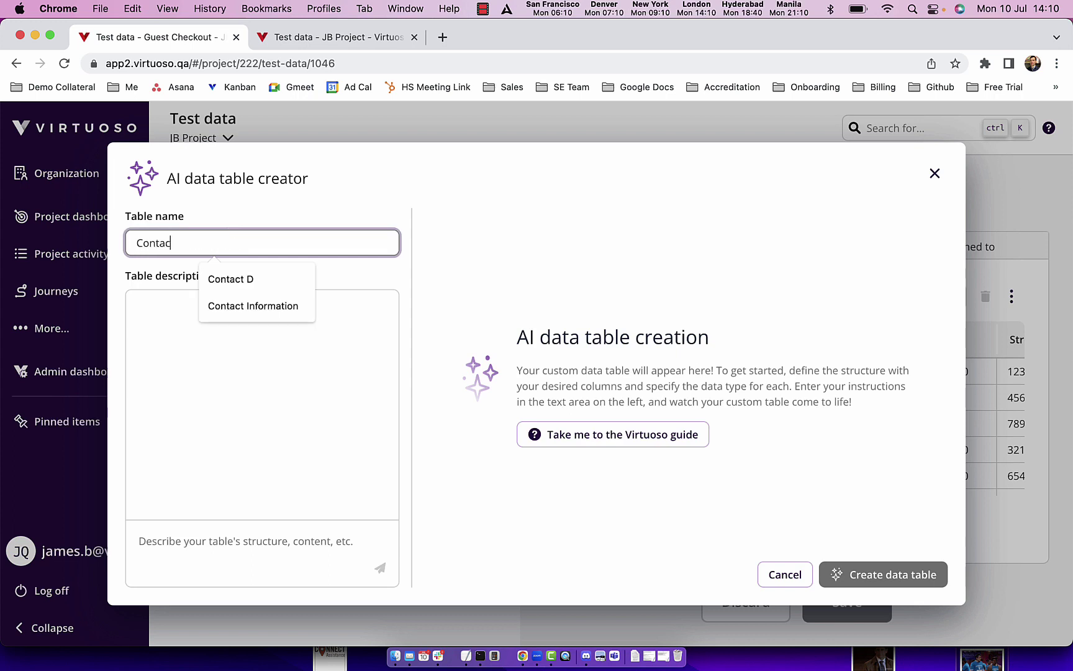
pyautogui.write('t data')
pyautogui.click(300, 549)
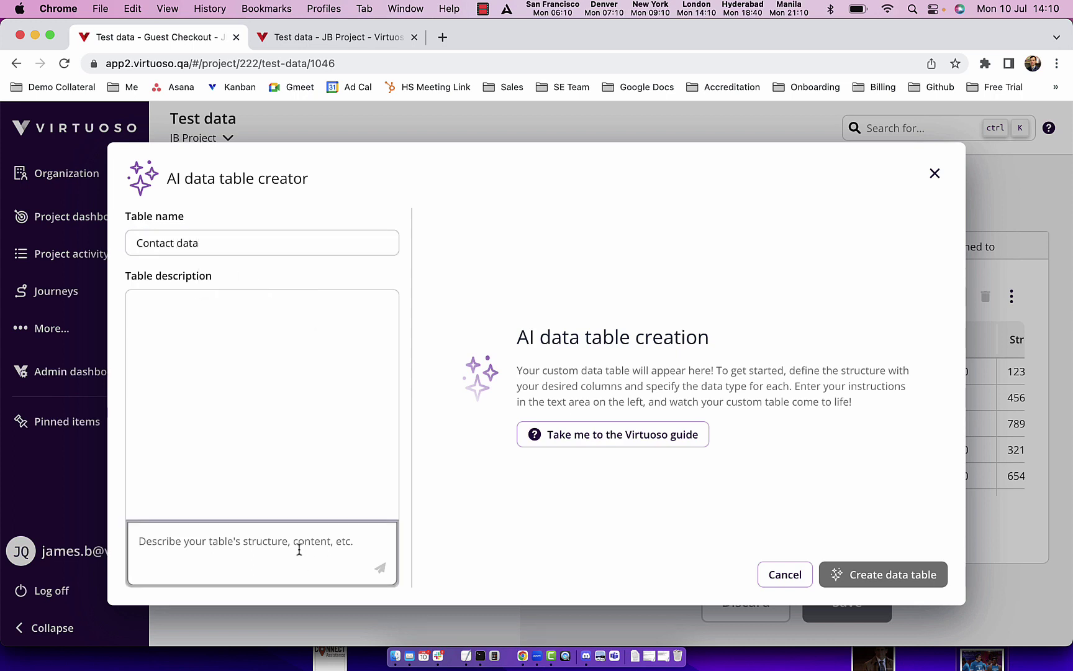
pyautogui.write('Generate 10 rows of data ready')
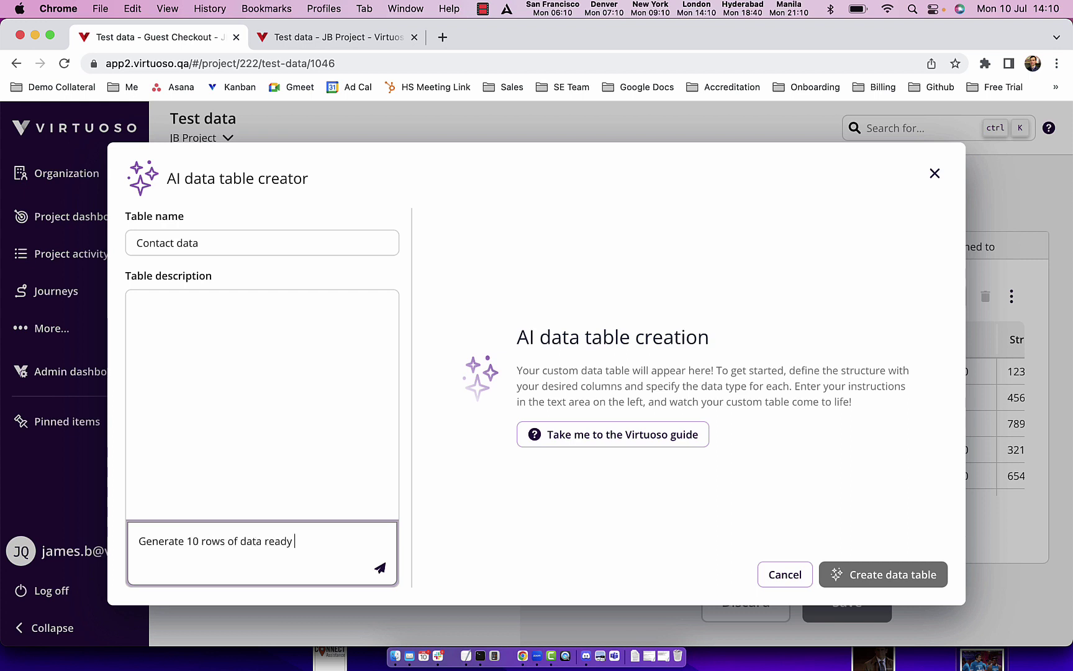
pyautogui.write('o import into a CRM')
pyautogui.click(380, 567)
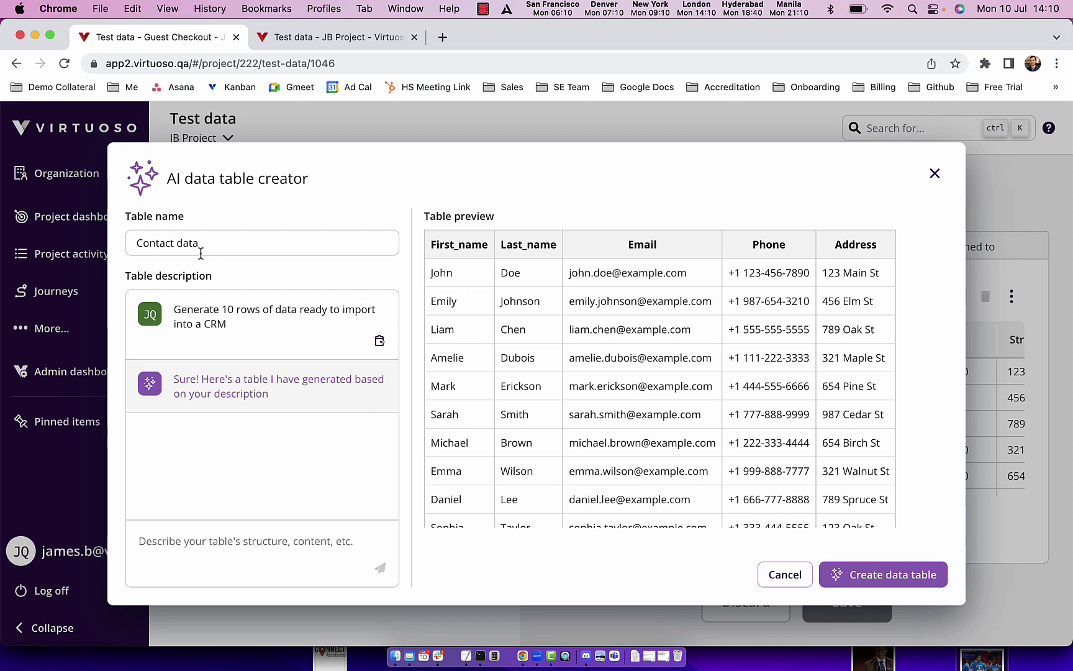
# Step: Rename the draft to 'Fast Car data' and regenerate it with the prompt 'Generate 6 rows of data'
pyautogui.doubleClick(159, 244)
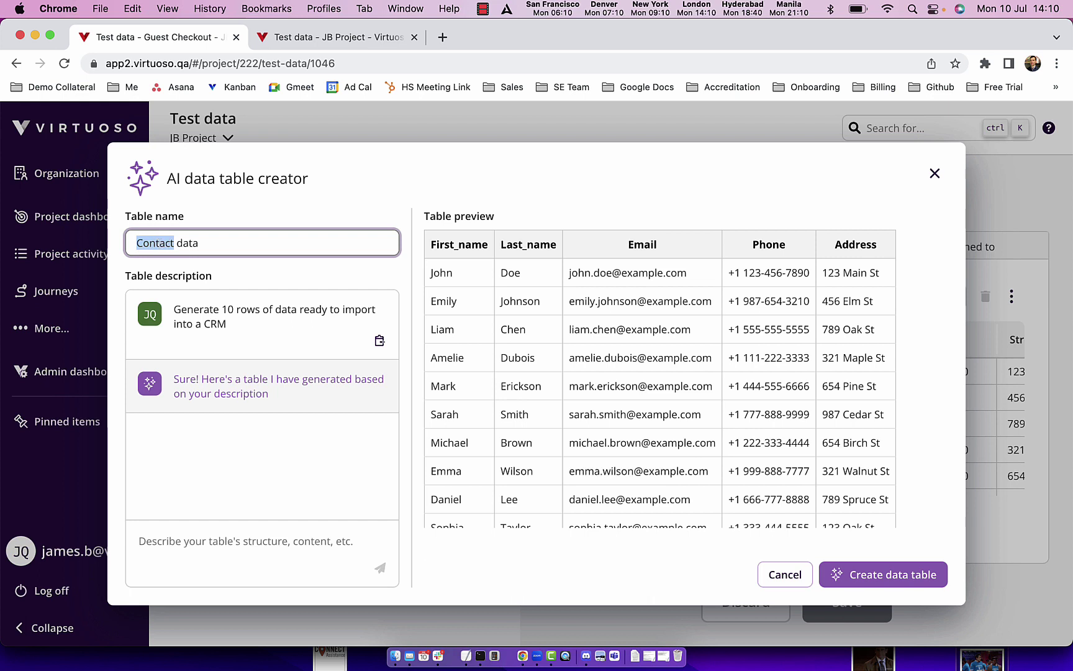
pyautogui.write('Fast Car')
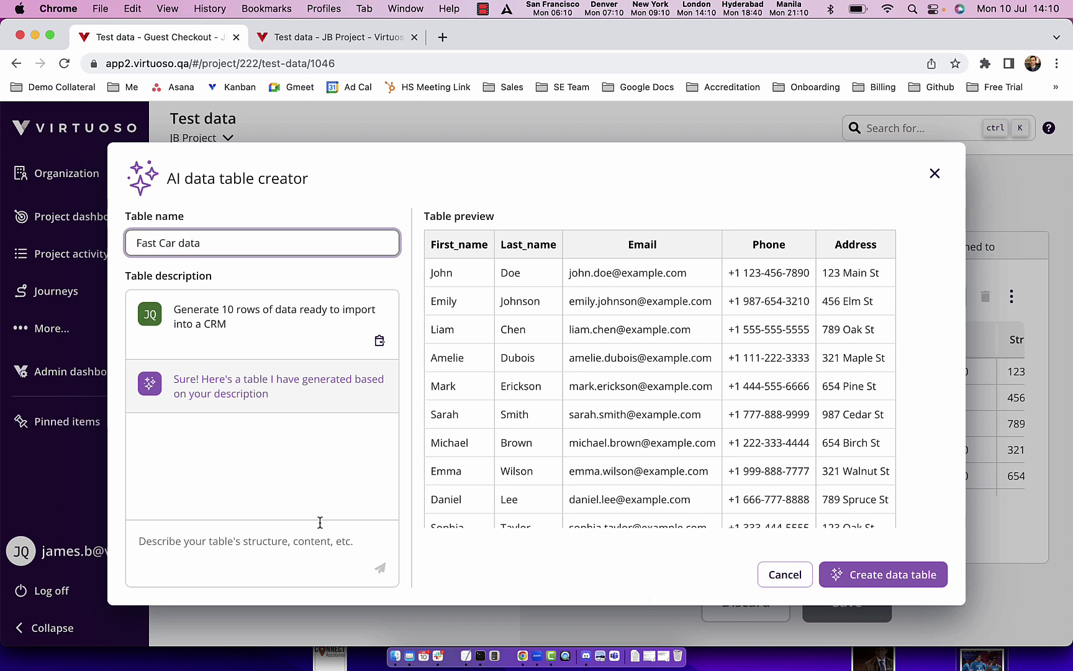
pyautogui.click(319, 522)
pyautogui.write('Generate 6 rows of d')
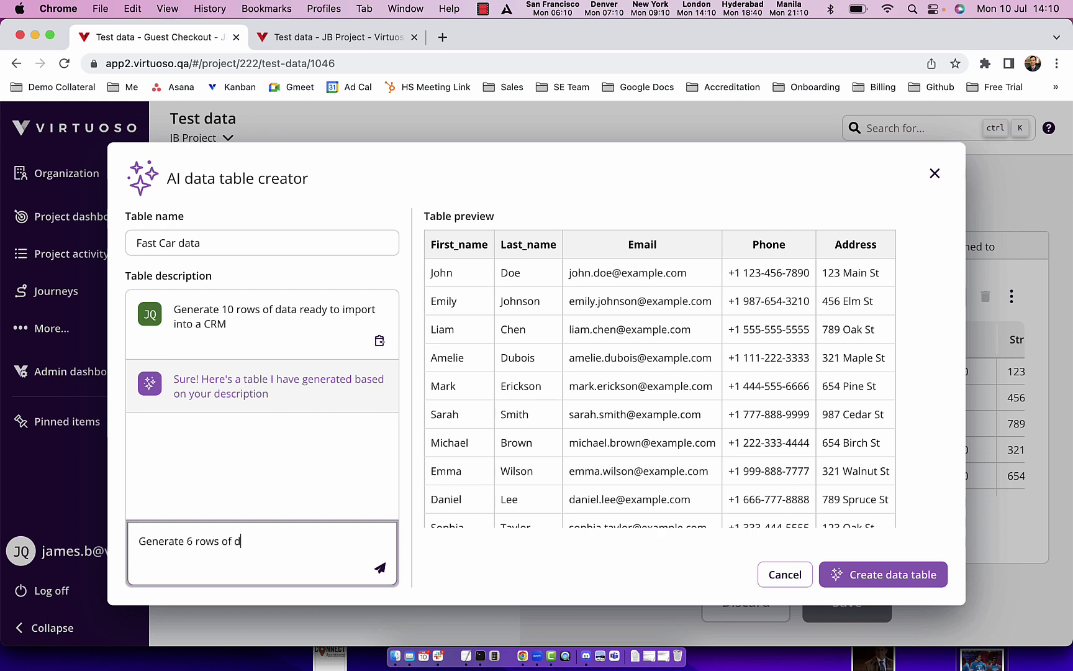
pyautogui.write('ata')
pyautogui.click(380, 567)
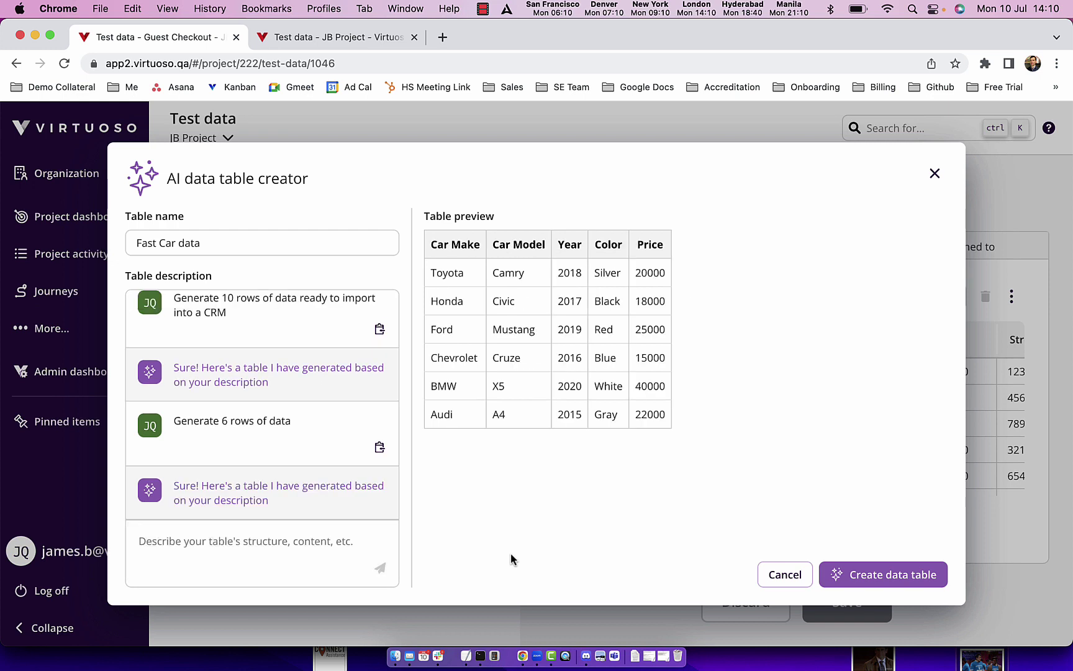
pyautogui.click(298, 545)
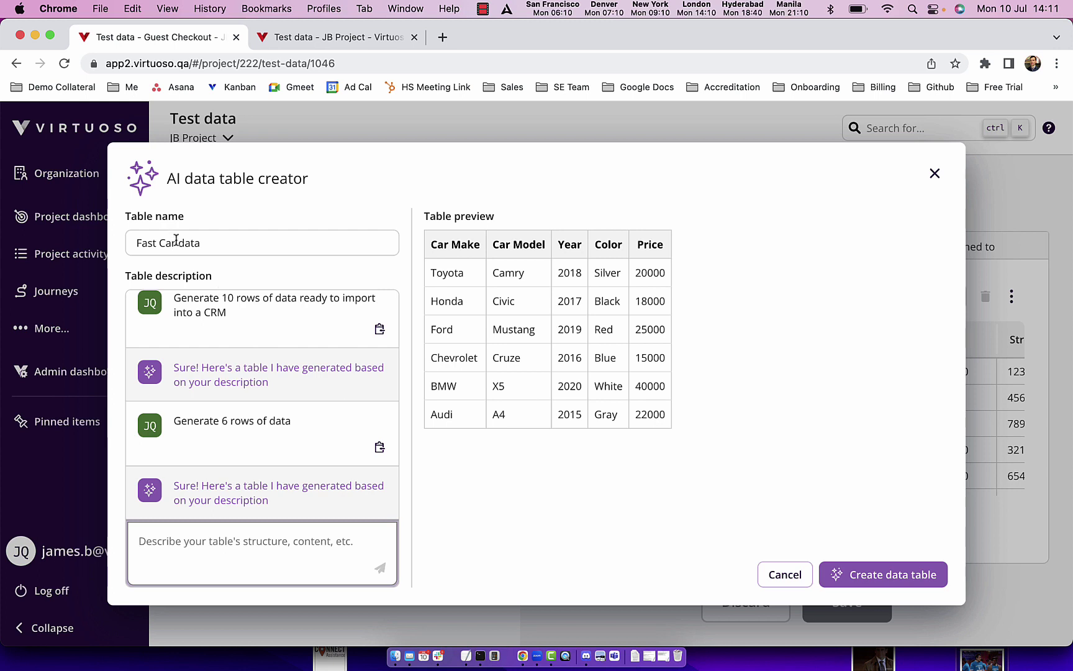
# Step: Rename the draft to 'London data' and request 10 London users with email, phone and postcodes
pyautogui.moveTo(179, 242); pyautogui.dragTo(117, 247)
pyautogui.write('London')
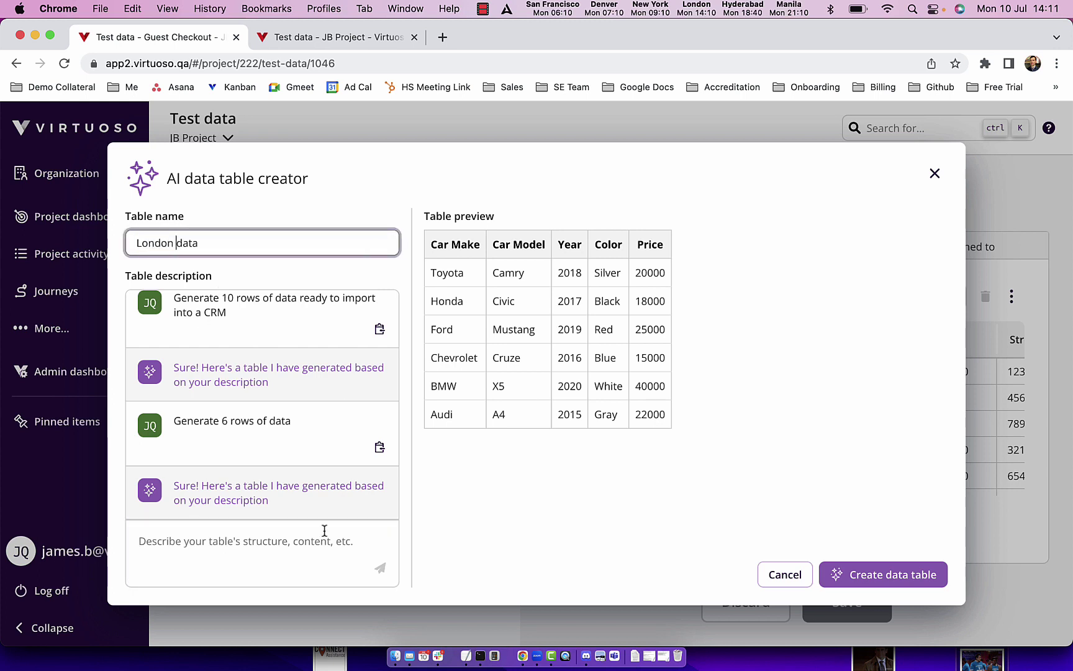
pyautogui.click(320, 544)
pyautogui.write('Craete')
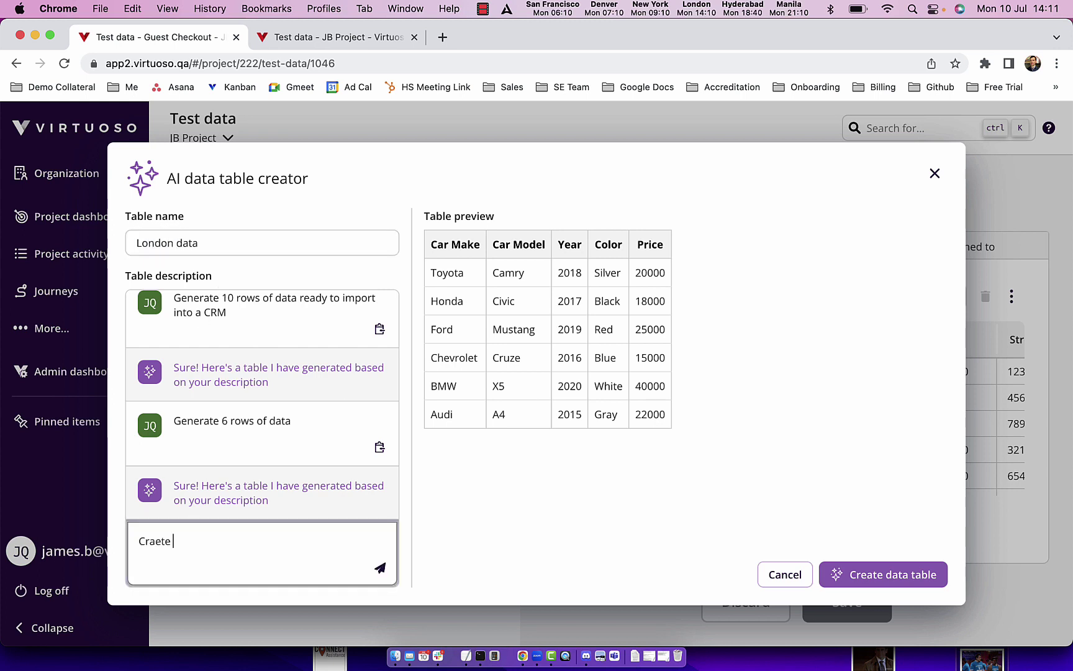
pyautogui.press('BackSpace')
pyautogui.press('BackSpace')
pyautogui.press('BackSpace')
pyautogui.press('BackSpace')
pyautogui.press('BackSpace')
pyautogui.write('eatae')
pyautogui.press('BackSpace')
pyautogui.press('BackSpace')
pyautogui.write('e 10 user')
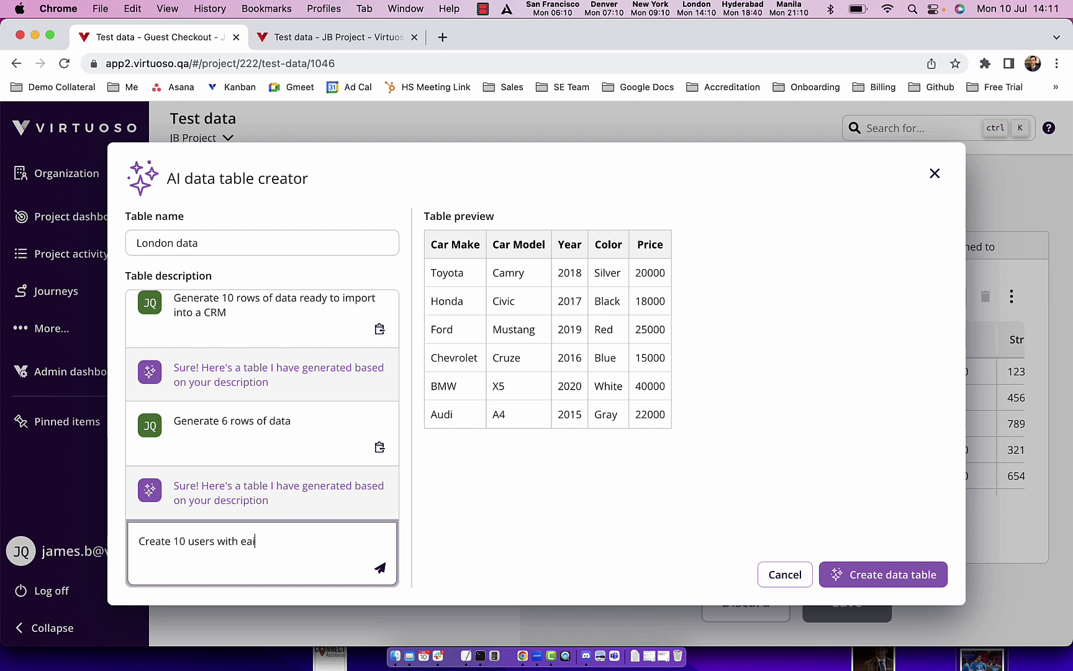
pyautogui.write('s with email and phone based in London with London post codes')
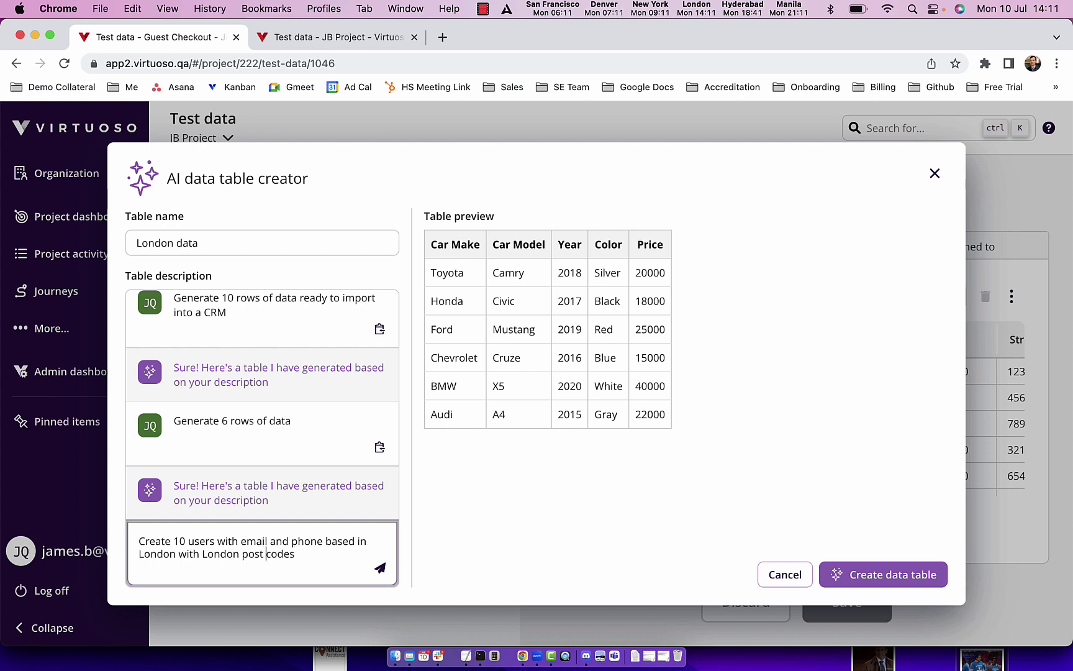
pyautogui.press('BackSpace')
pyautogui.click(379, 569)
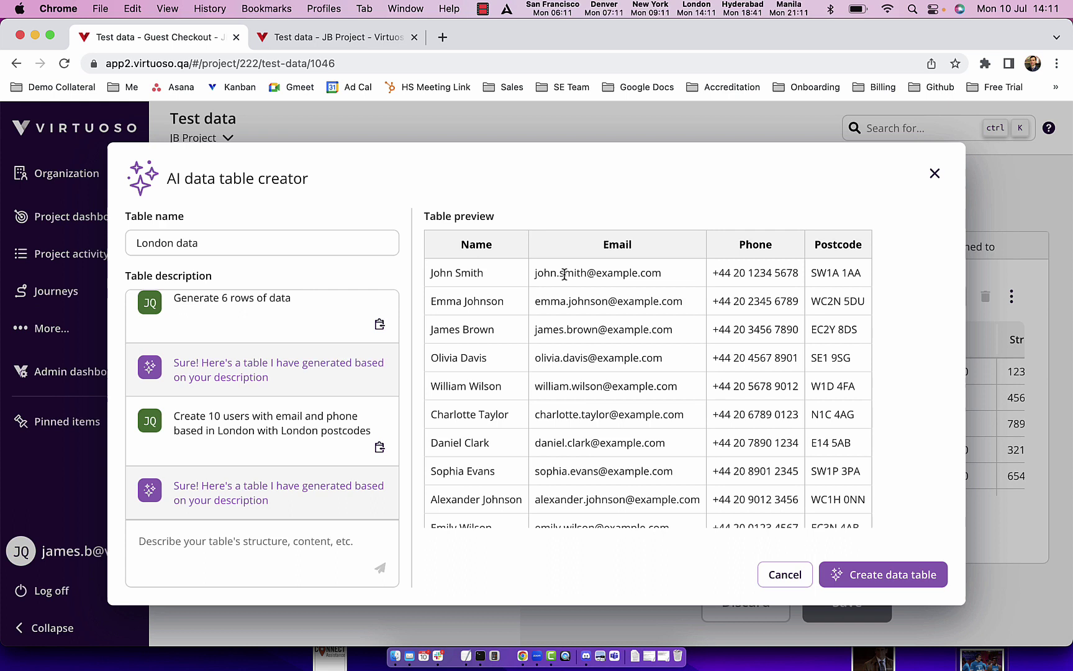
pyautogui.scroll(-1, 814, 303)
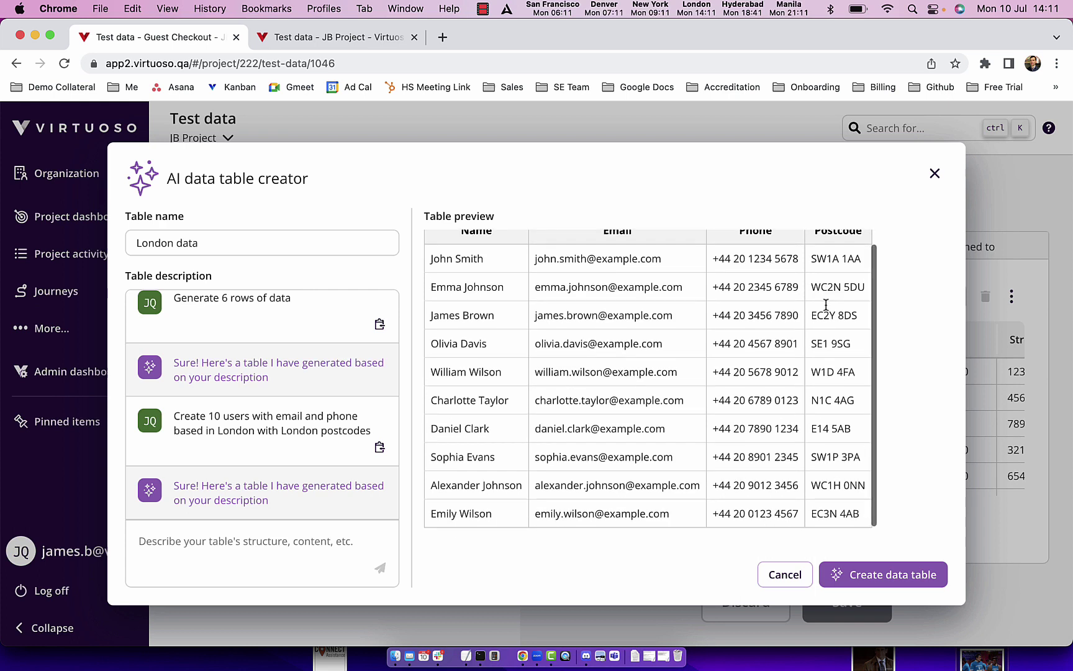